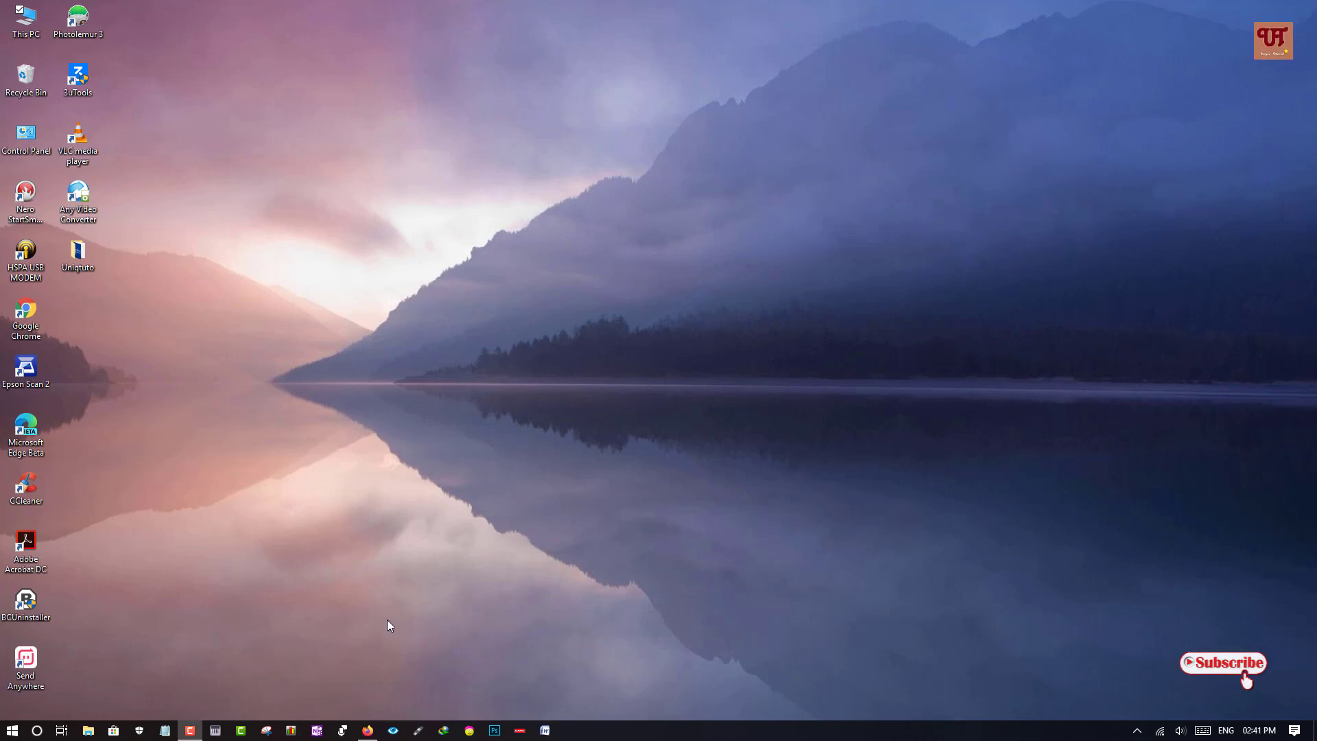
Open This PC from the desktop icon after briefly opening and closing File Explorer from the taskbar.
left_click(89, 730)
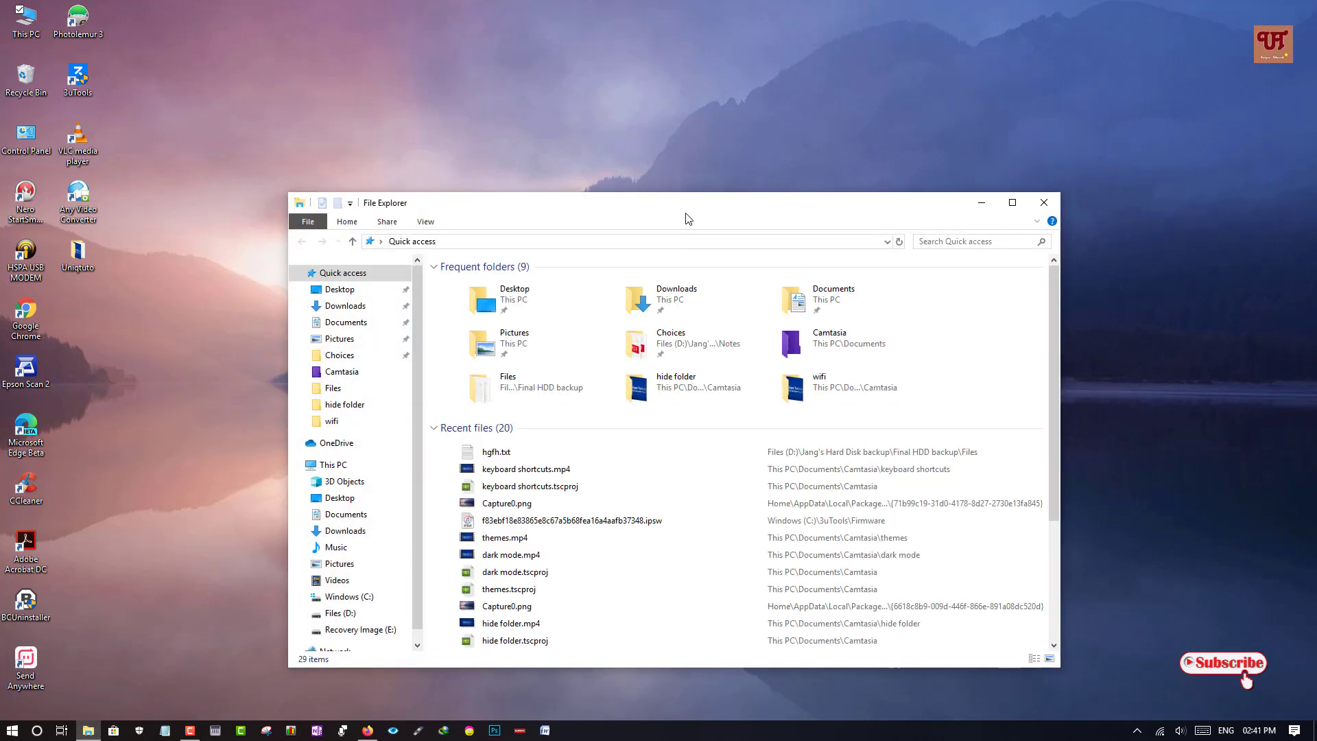
left_click_drag(685, 215, 678, 264)
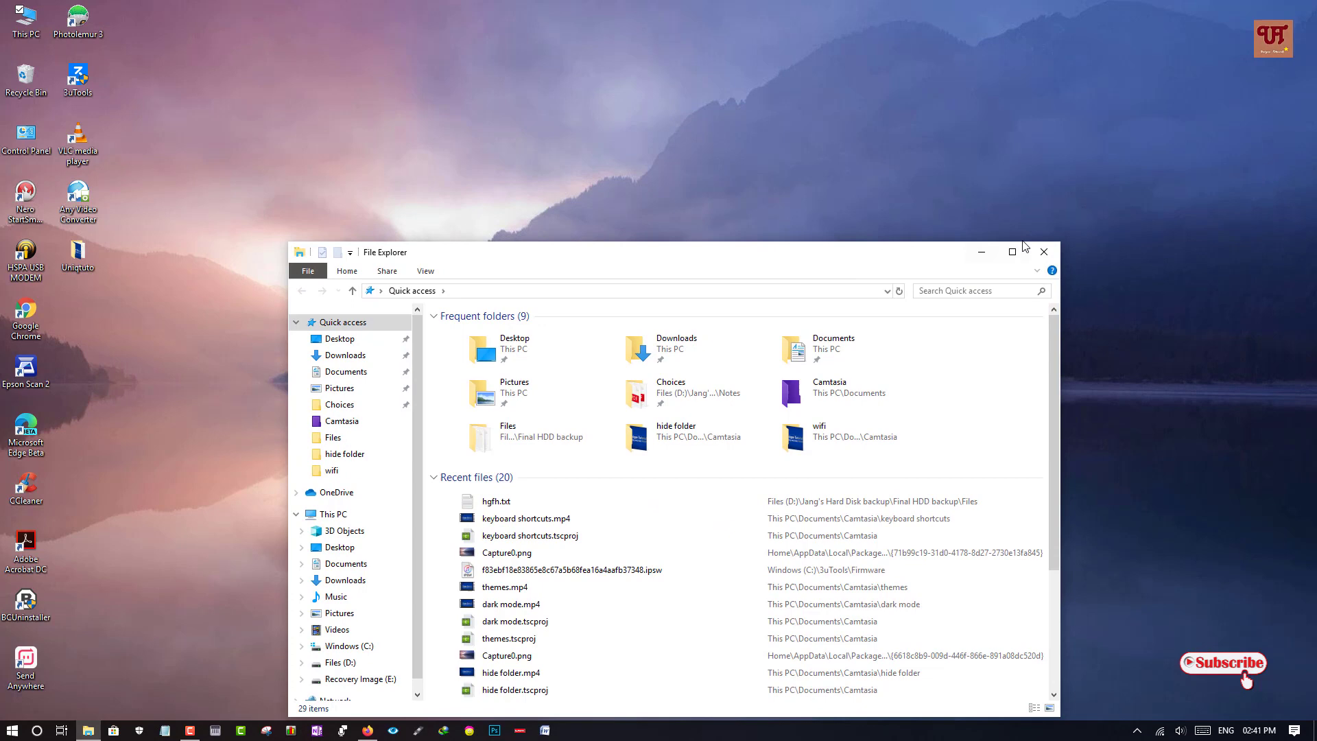
left_click(1043, 253)
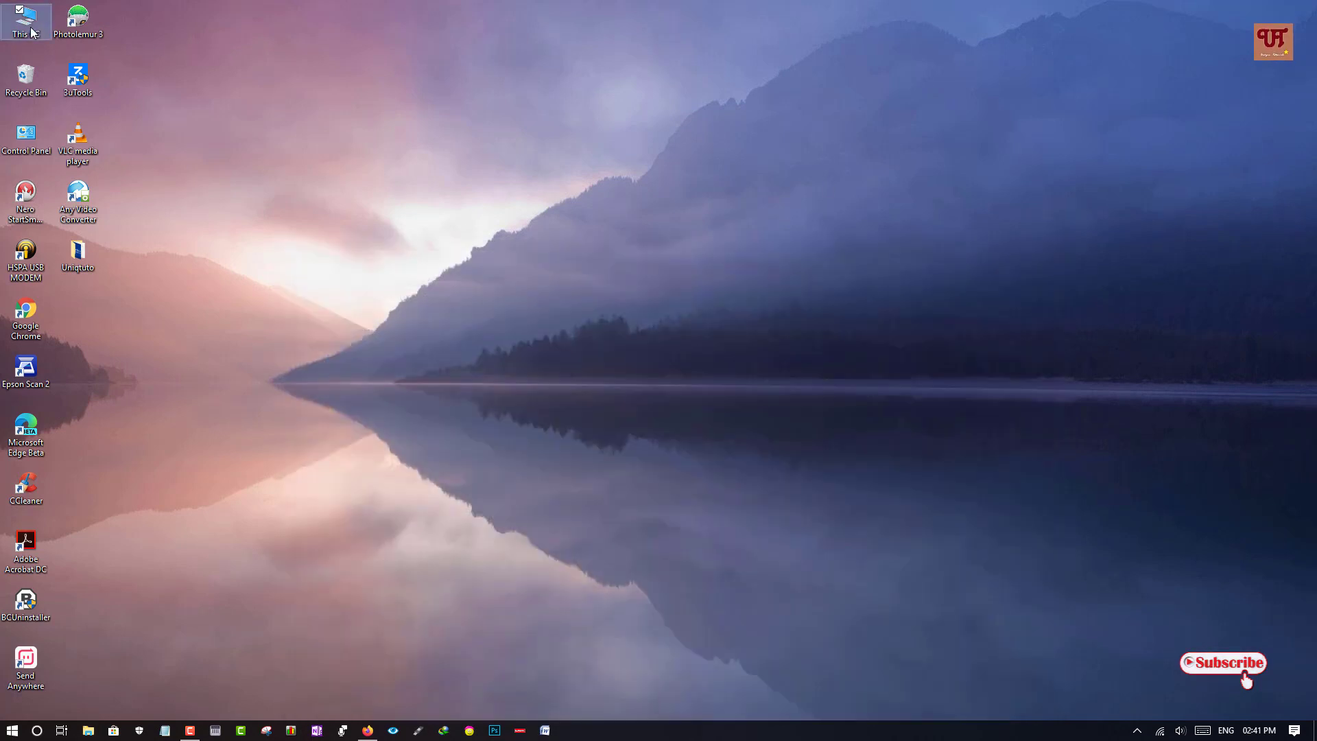
double_click(26, 21)
left_click_drag(734, 260, 712, 169)
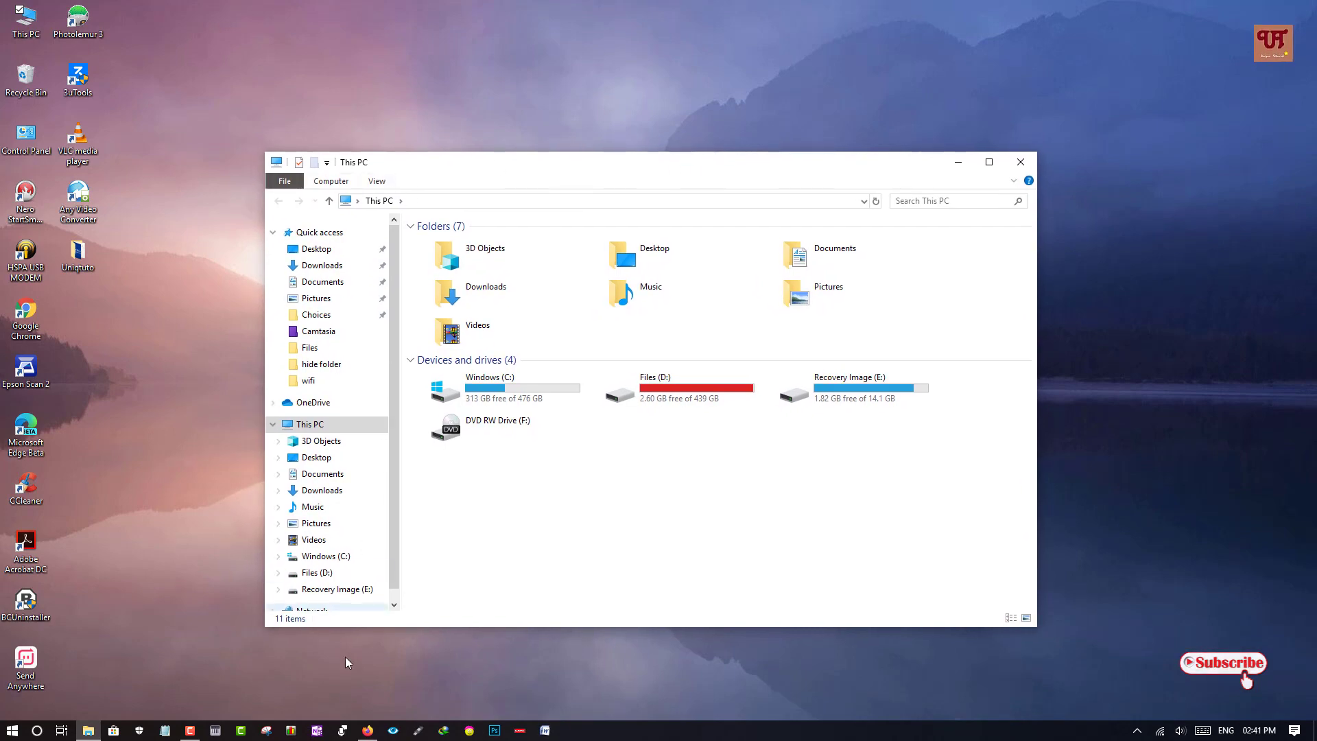
Bring Firefox forward and move the empty new tab earlier in the tab order.
left_click(367, 729)
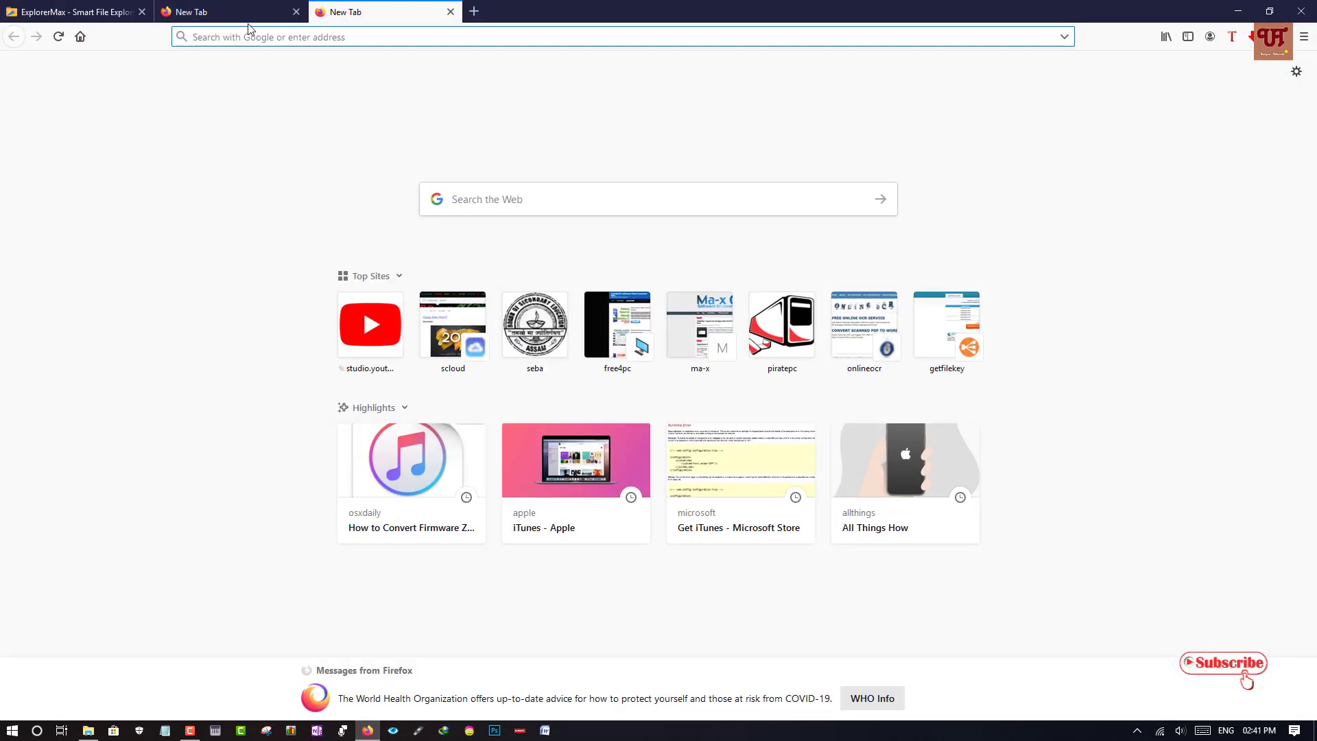
left_click(350, 14)
left_click_drag(362, 14, 253, 18)
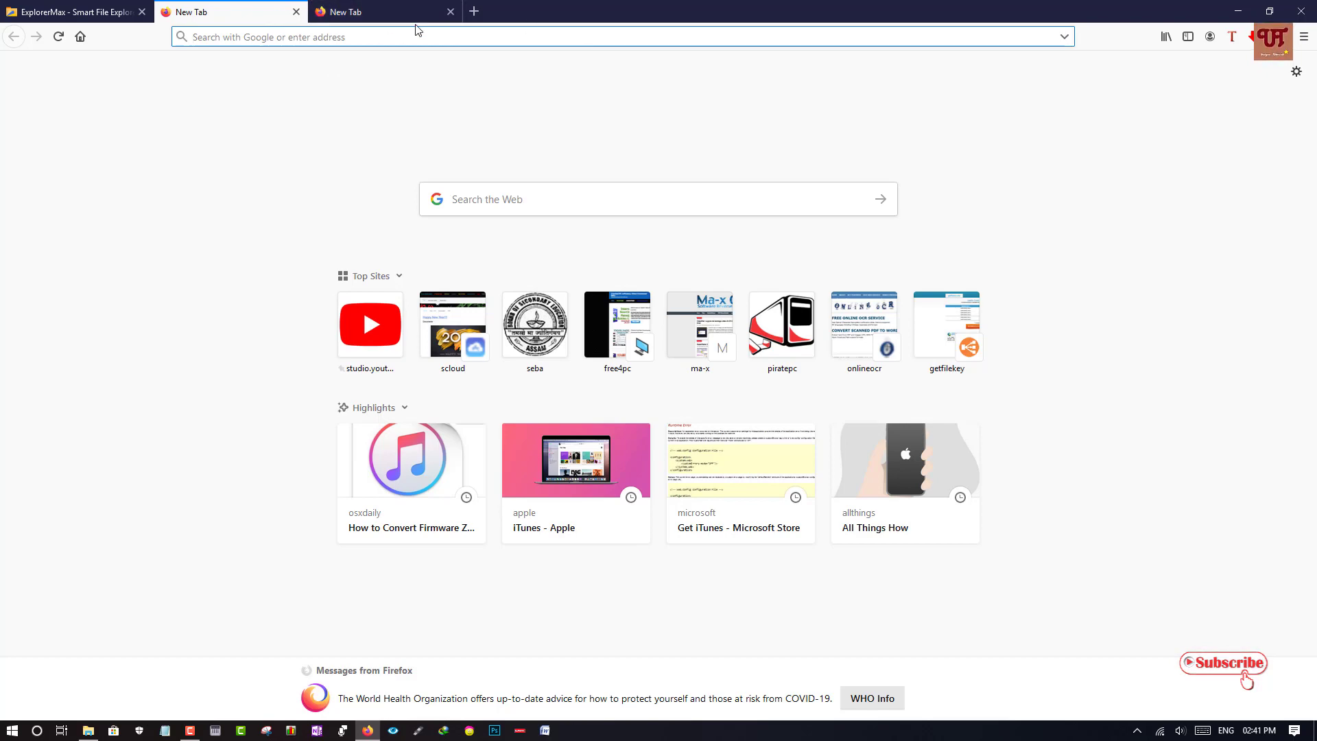
Minimize Firefox and close the This PC window behind it.
left_click(1248, 13)
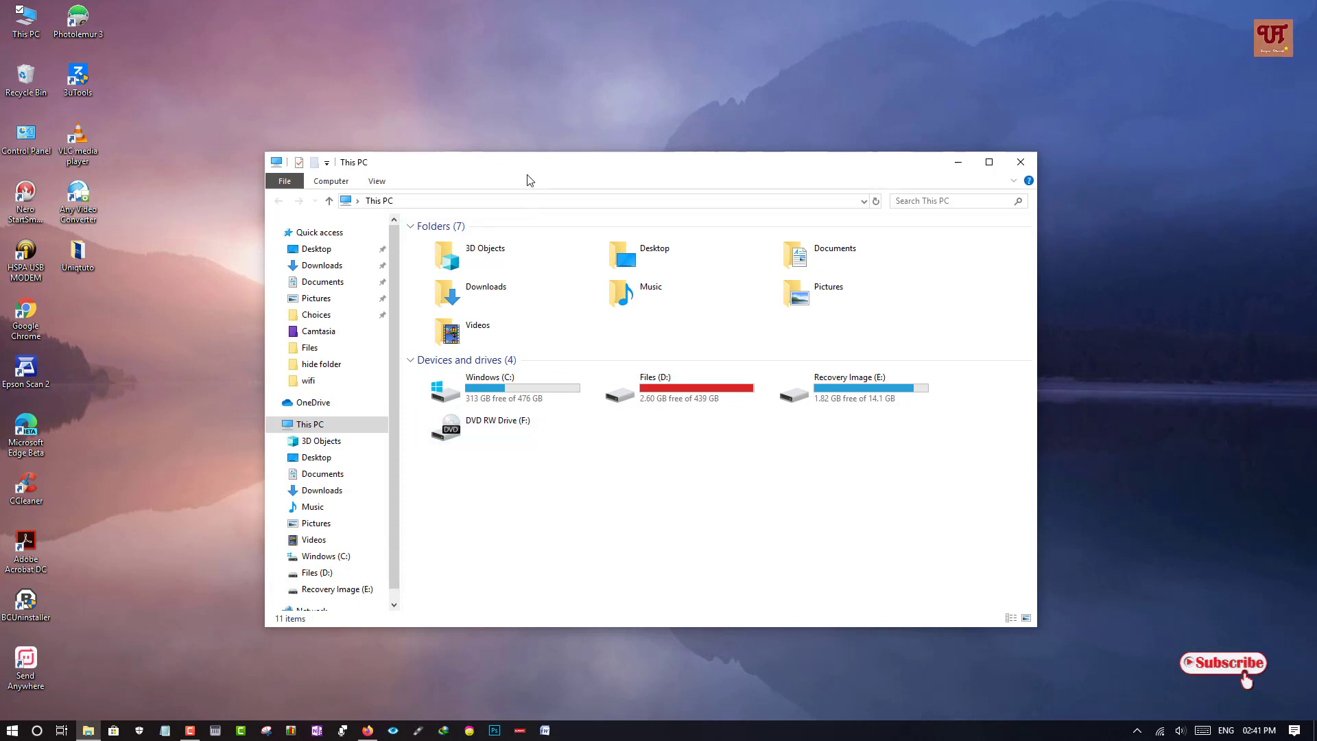
mouse_move(526, 176)
left_mouse_down()
mouse_move(591, 212)
mouse_move(501, 158)
mouse_move(576, 176)
mouse_move(543, 177)
left_mouse_up()
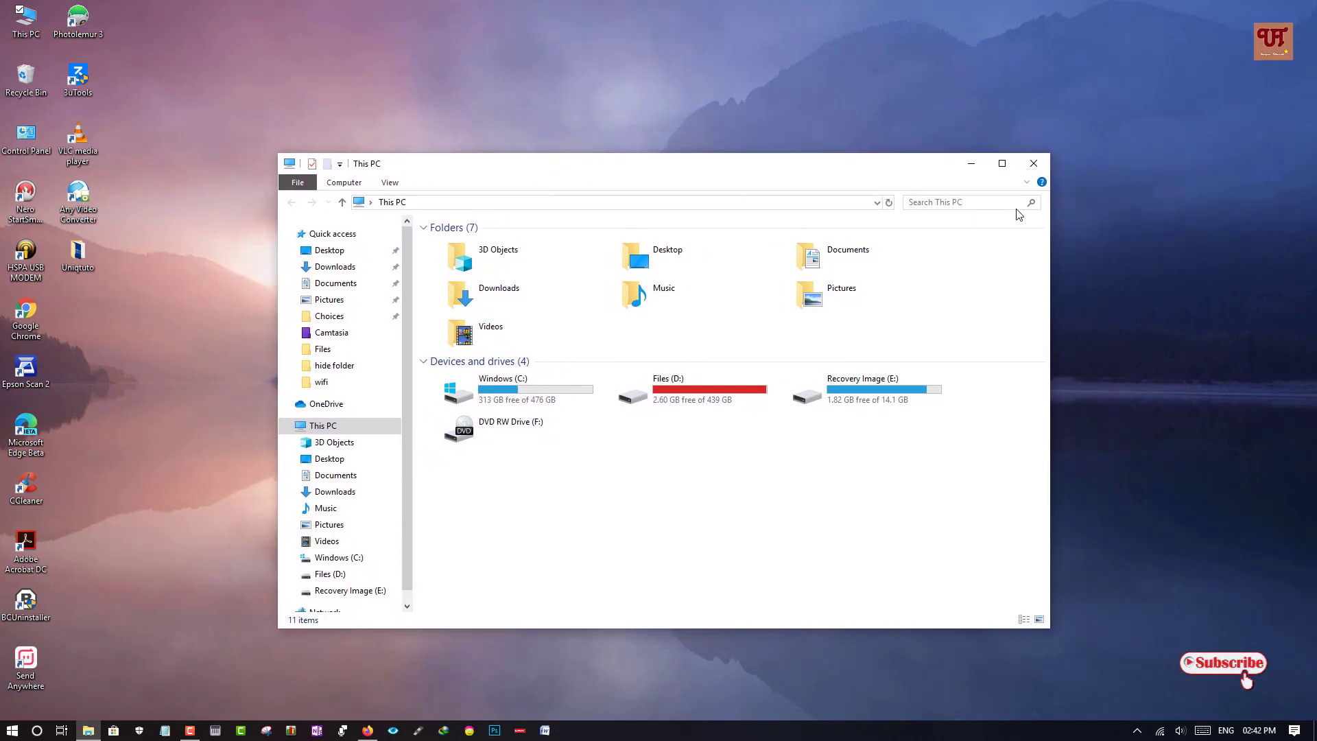
left_click(1037, 166)
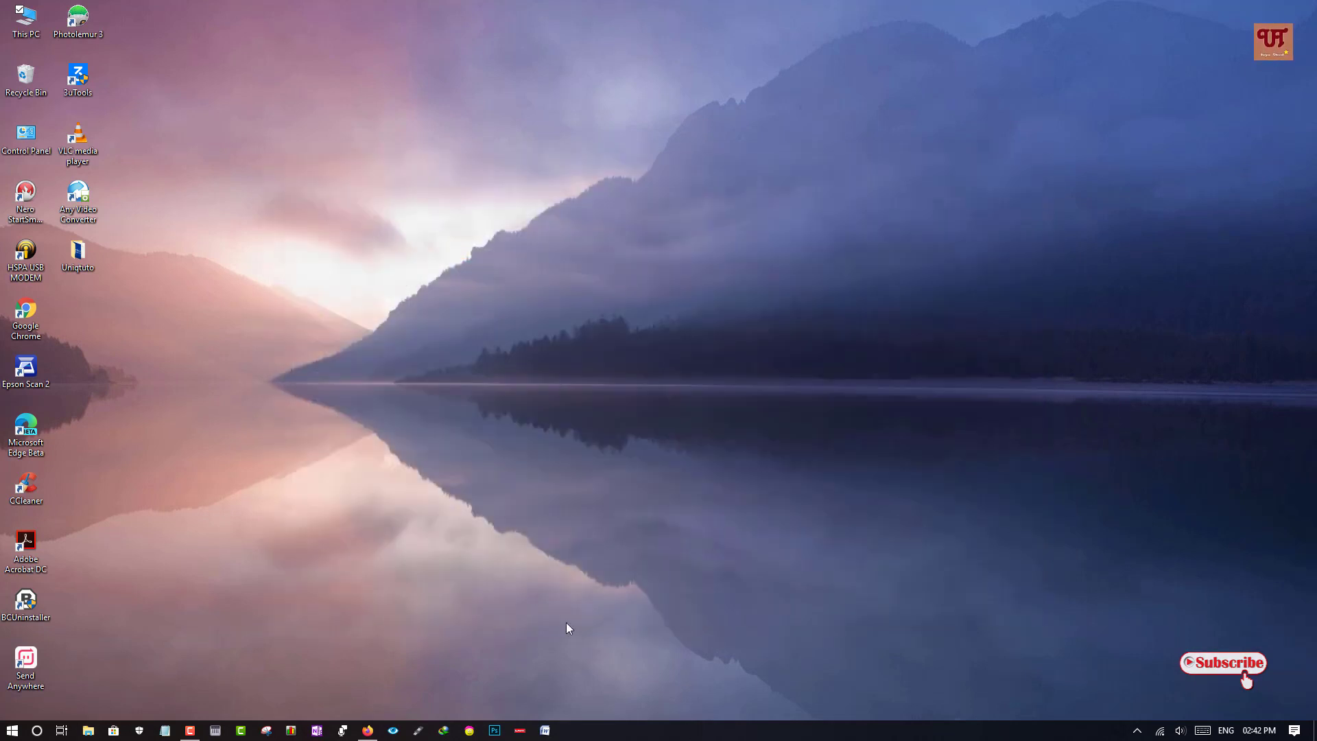
Restore Firefox, go to the ExplorerMax site tab and start the Try It Free download.
left_click(368, 729)
left_click(56, 15)
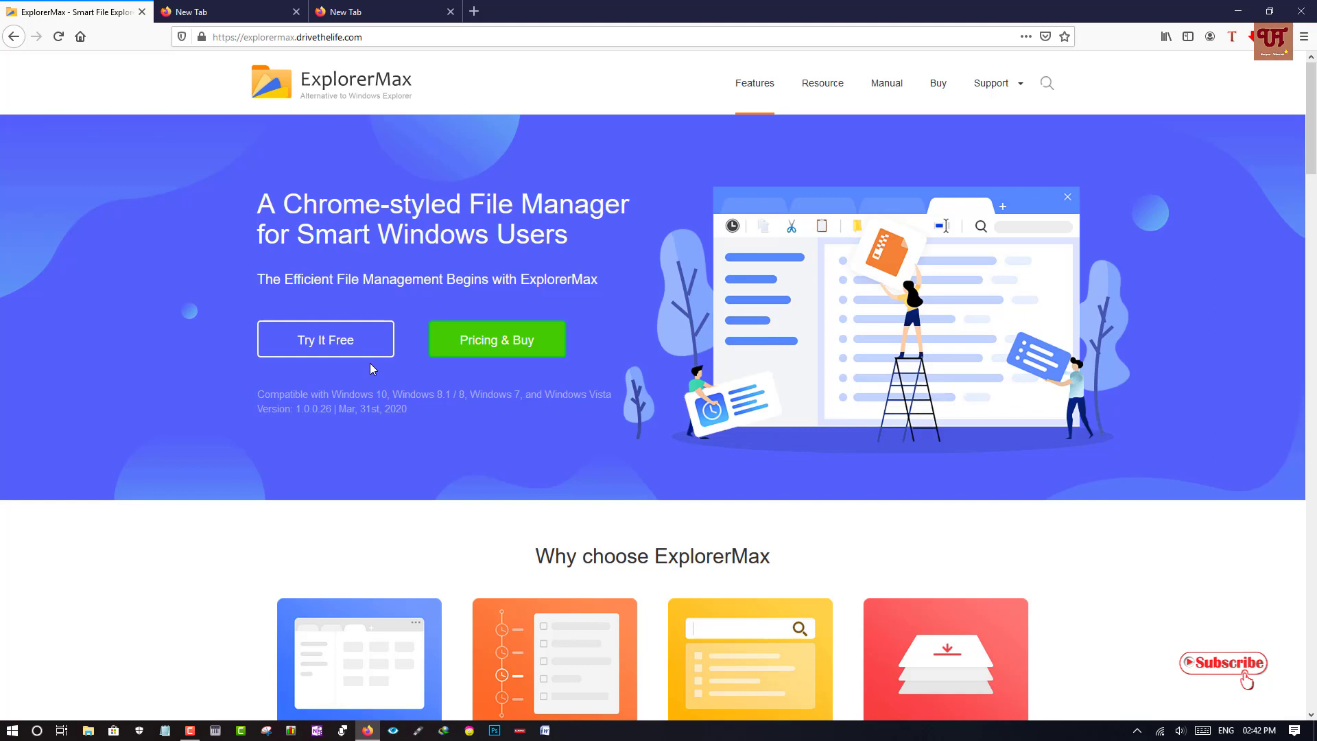
left_click(329, 350)
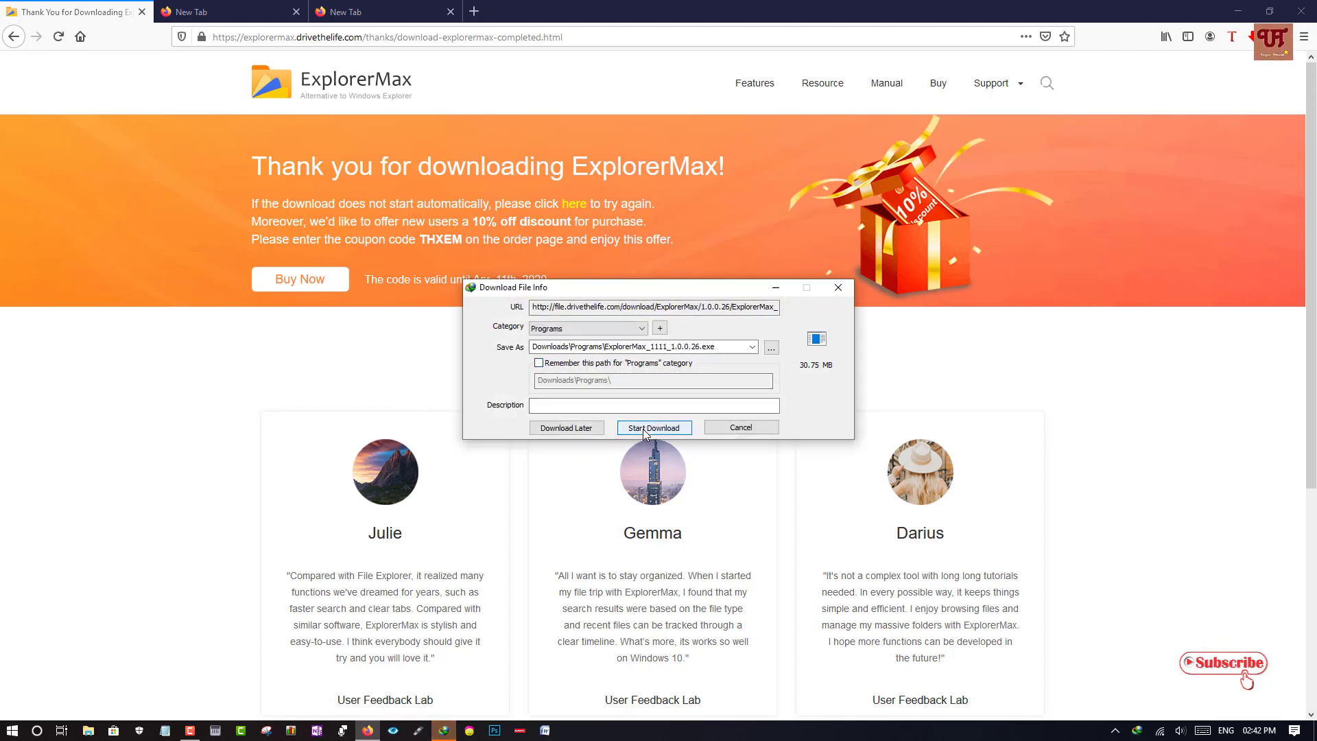
Start the IDM download of ExplorerMax_1111_1.0.0.26.exe (30.75 MB) into Downloads\Programs.
left_click(645, 427)
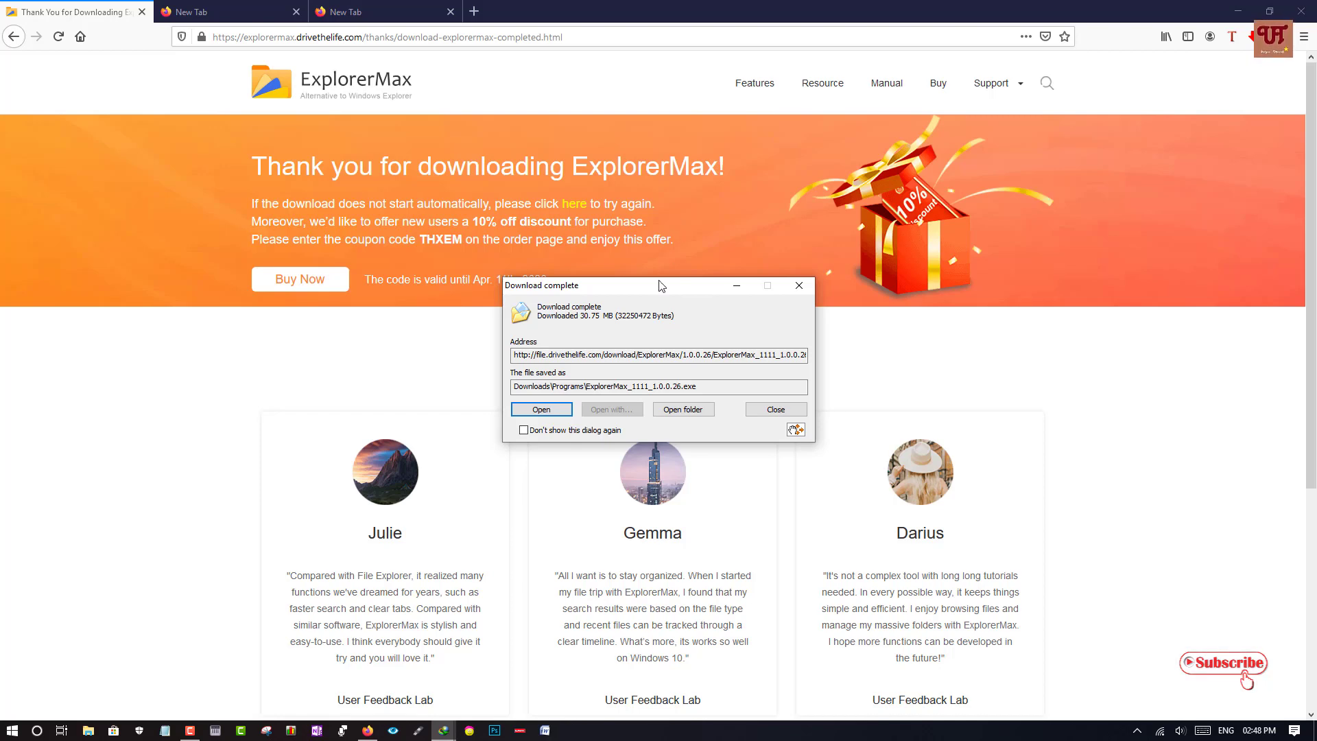
Open the download folder, run ExplorerMax_1111_1.0.0.26.exe and install ExplorerMax.
left_click(692, 412)
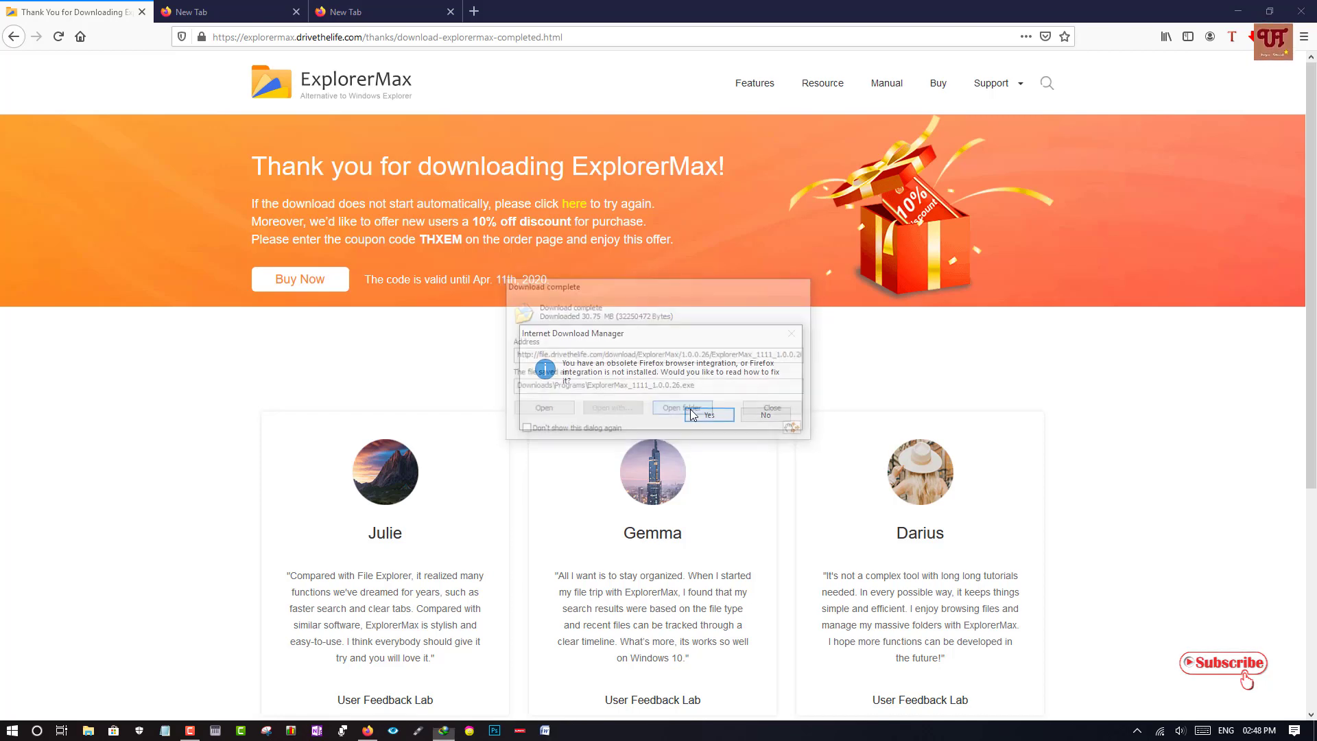
left_click(698, 414)
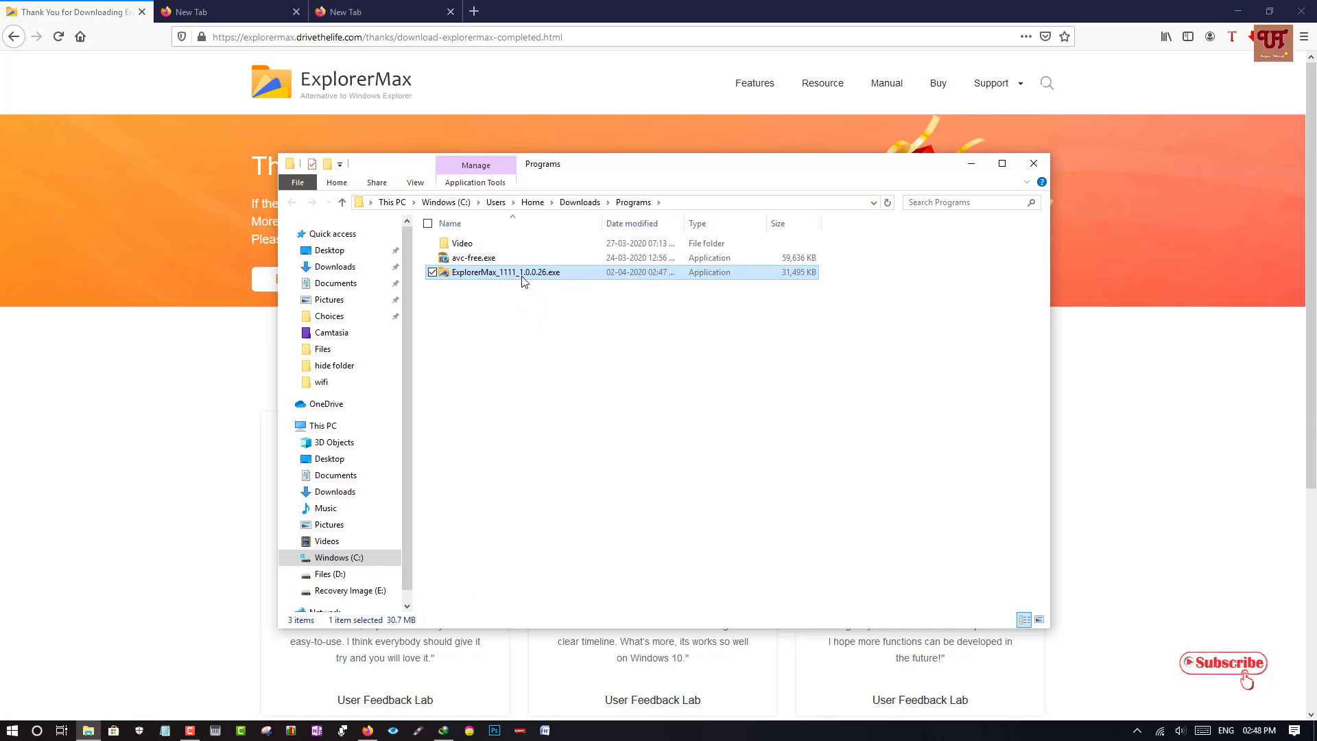
double_click(521, 273)
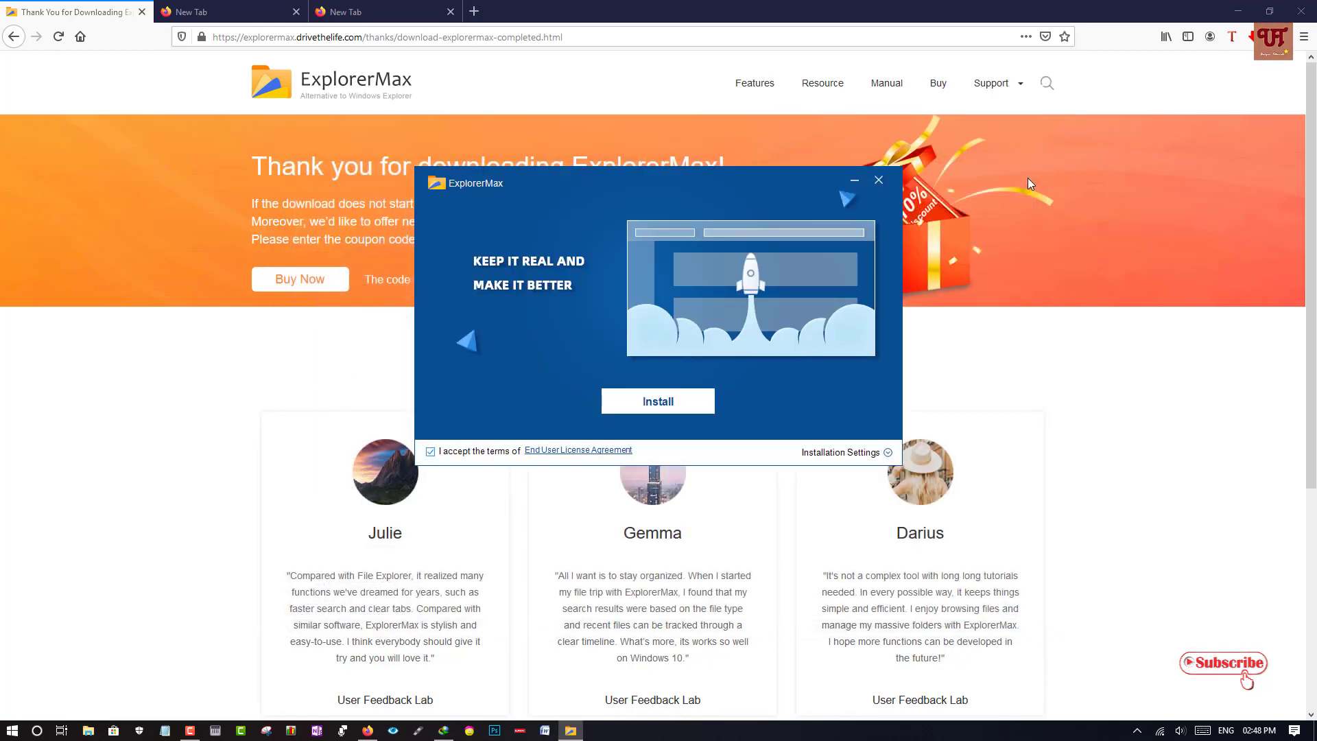
key("Return")
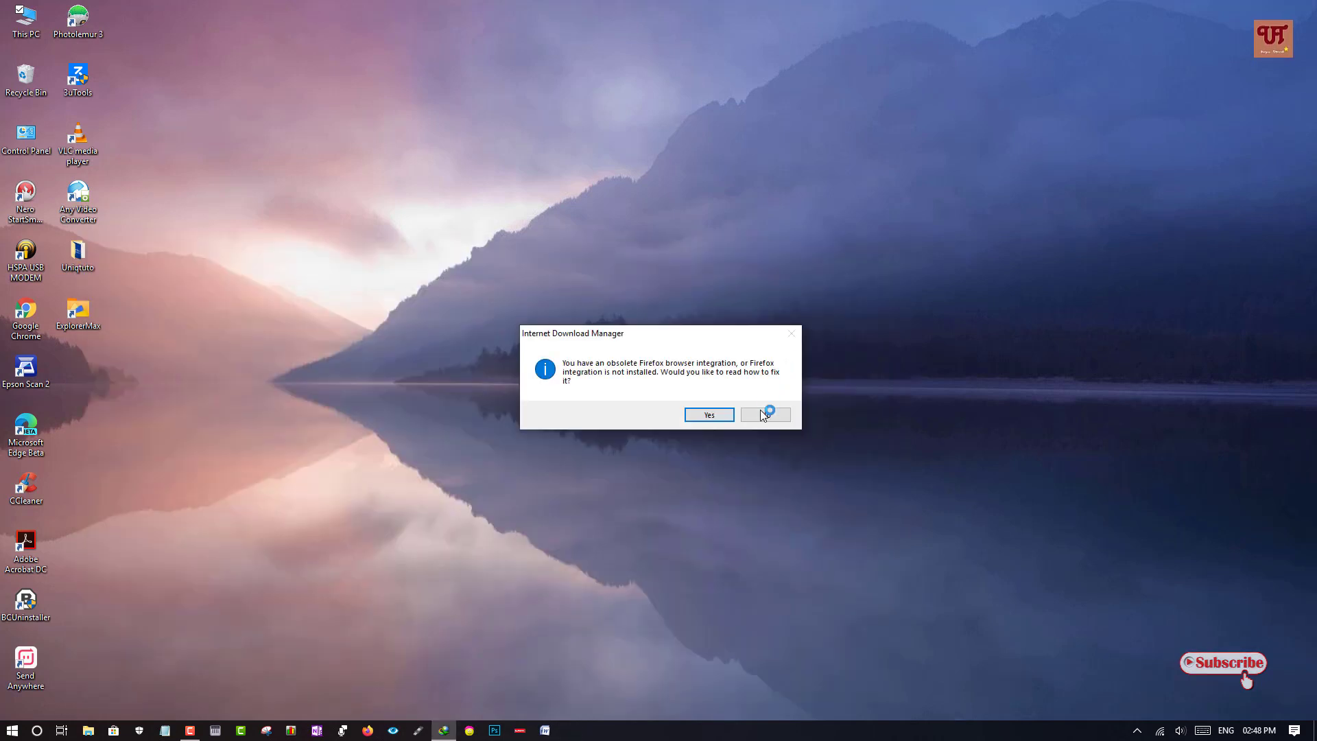
Decline the IDM integration prompt, dismiss the ExplorerMax splash, and add a second This PC tab.
left_click(761, 412)
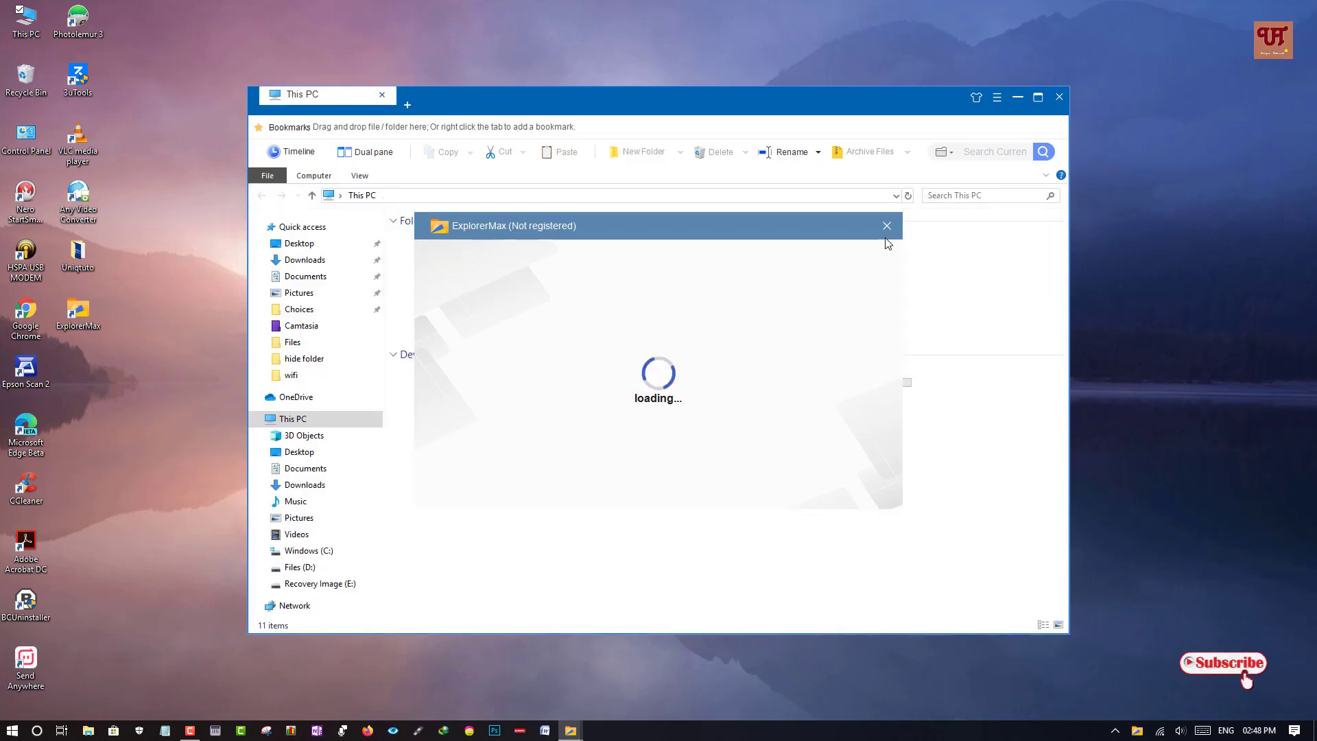
left_click(887, 226)
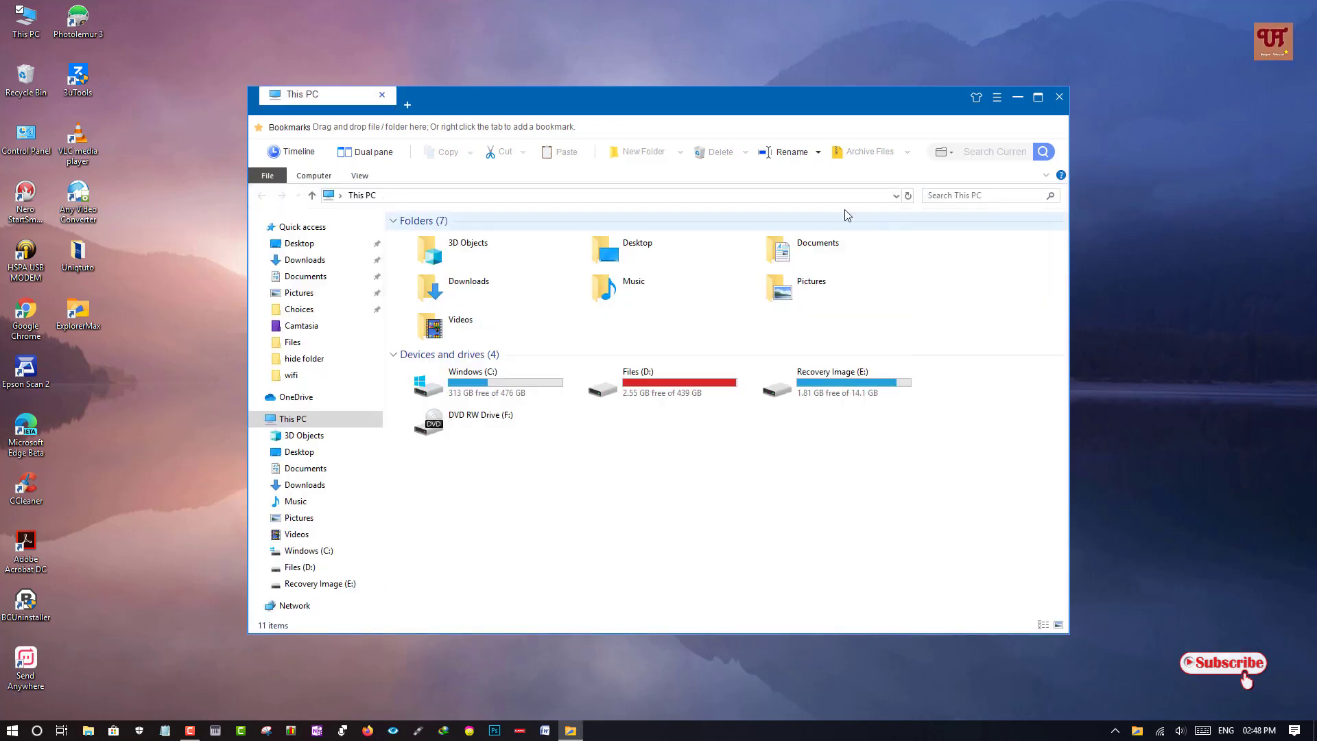
left_click_drag(651, 100, 626, 95)
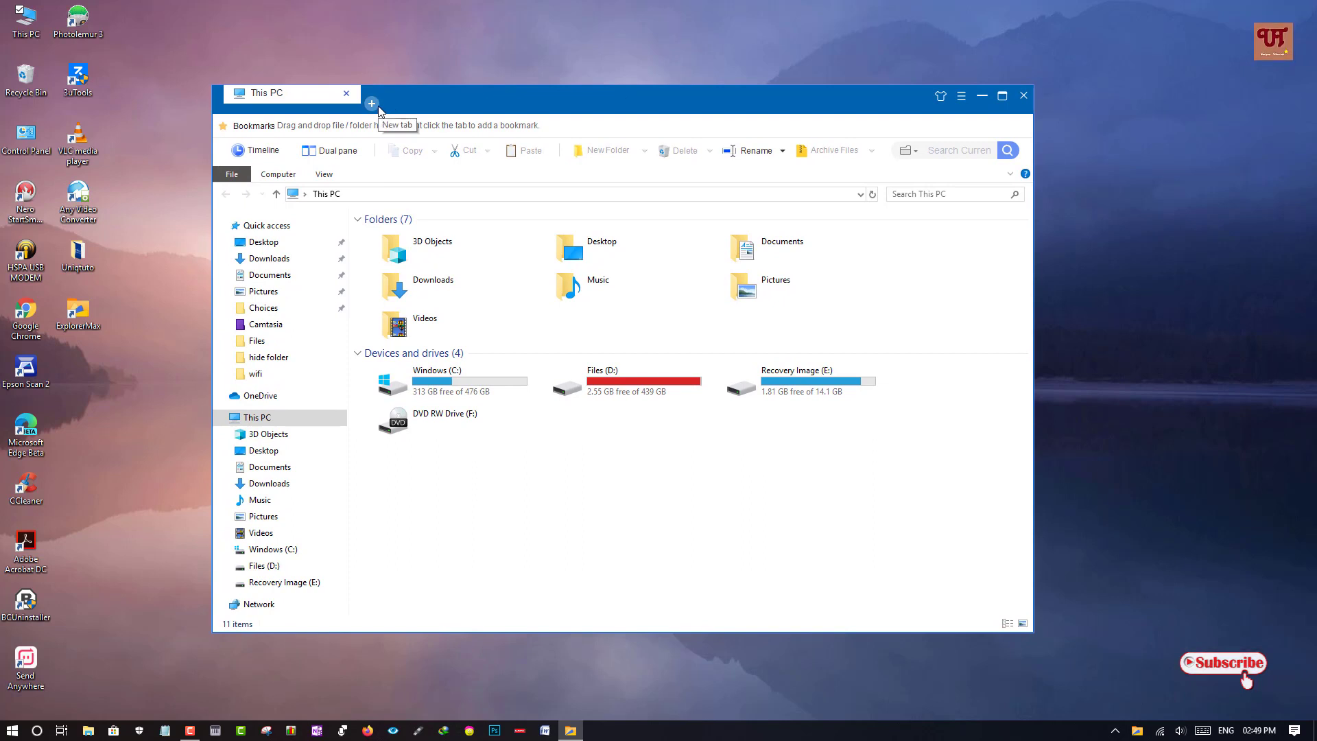
left_click(371, 104)
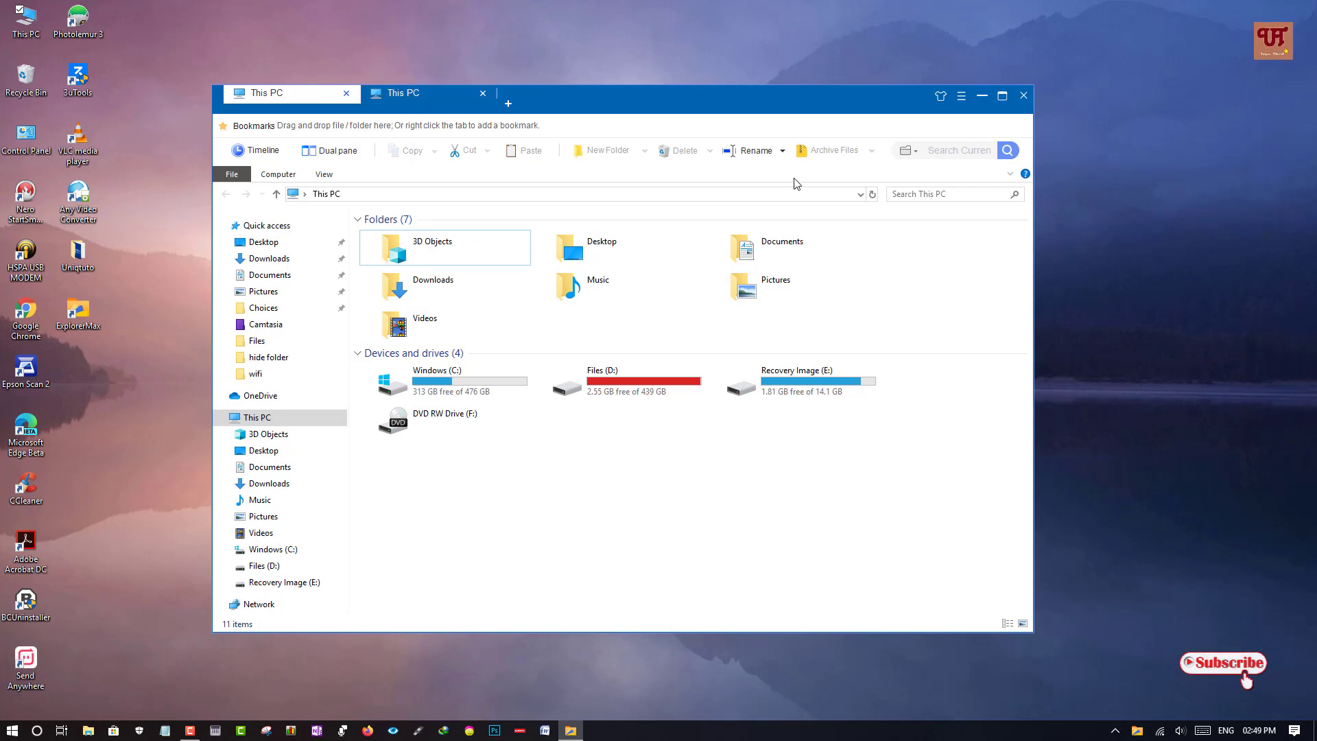
left_click_drag(749, 108, 814, 103)
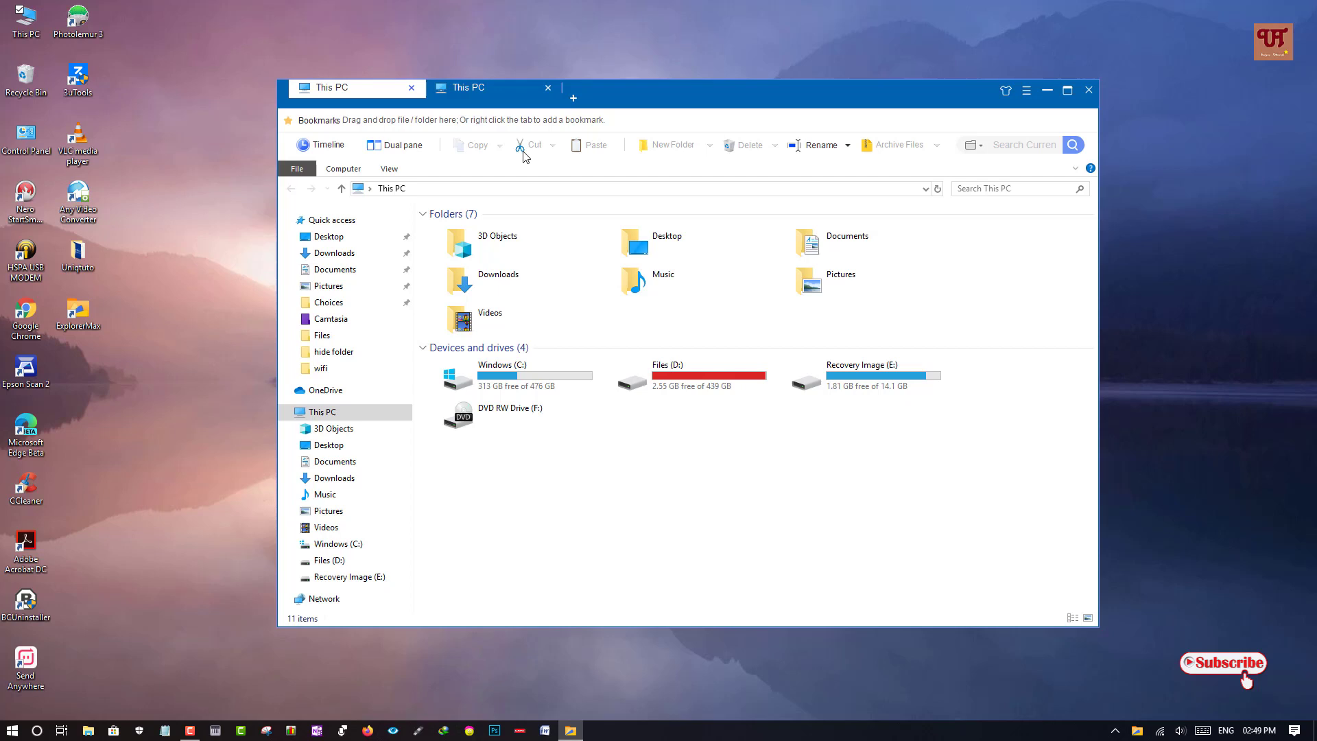
Close ExplorerMax, reopen This PC from the desktop in ExplorerMax, and close its second tab.
left_click(1089, 90)
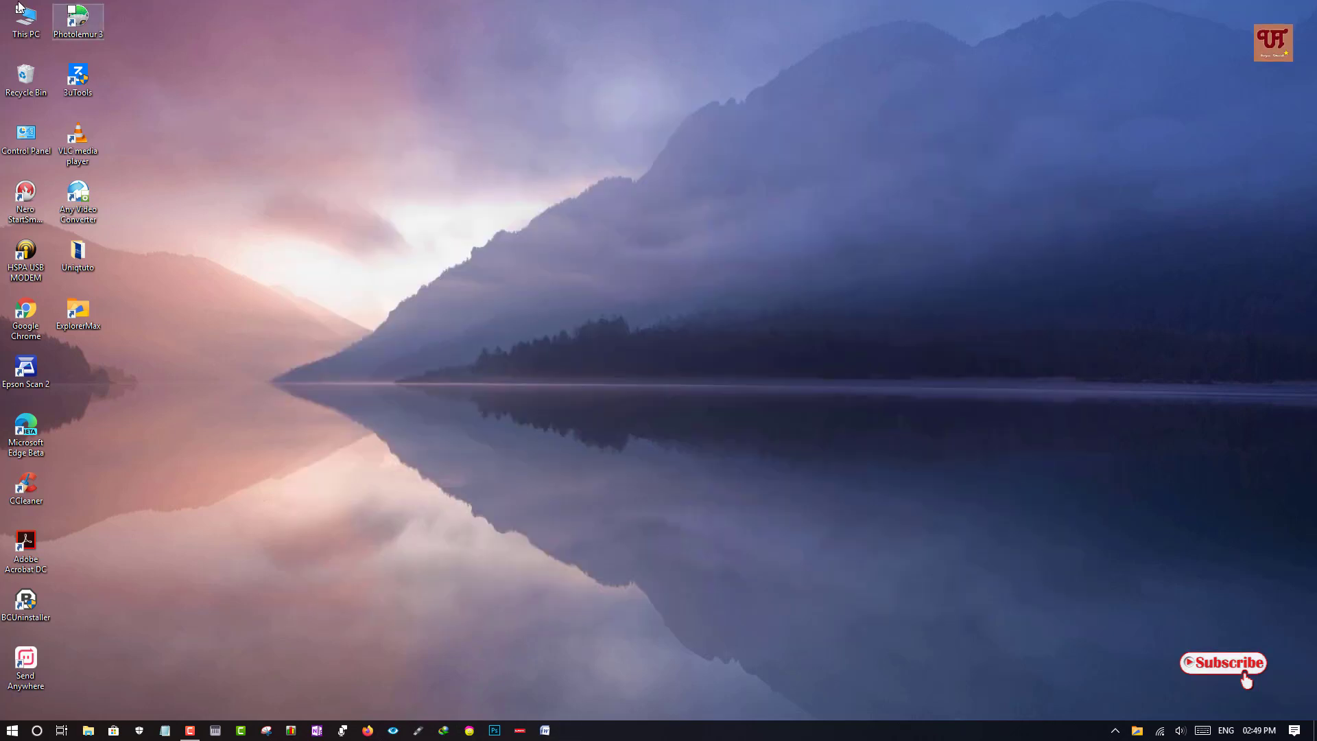
double_click(20, 19)
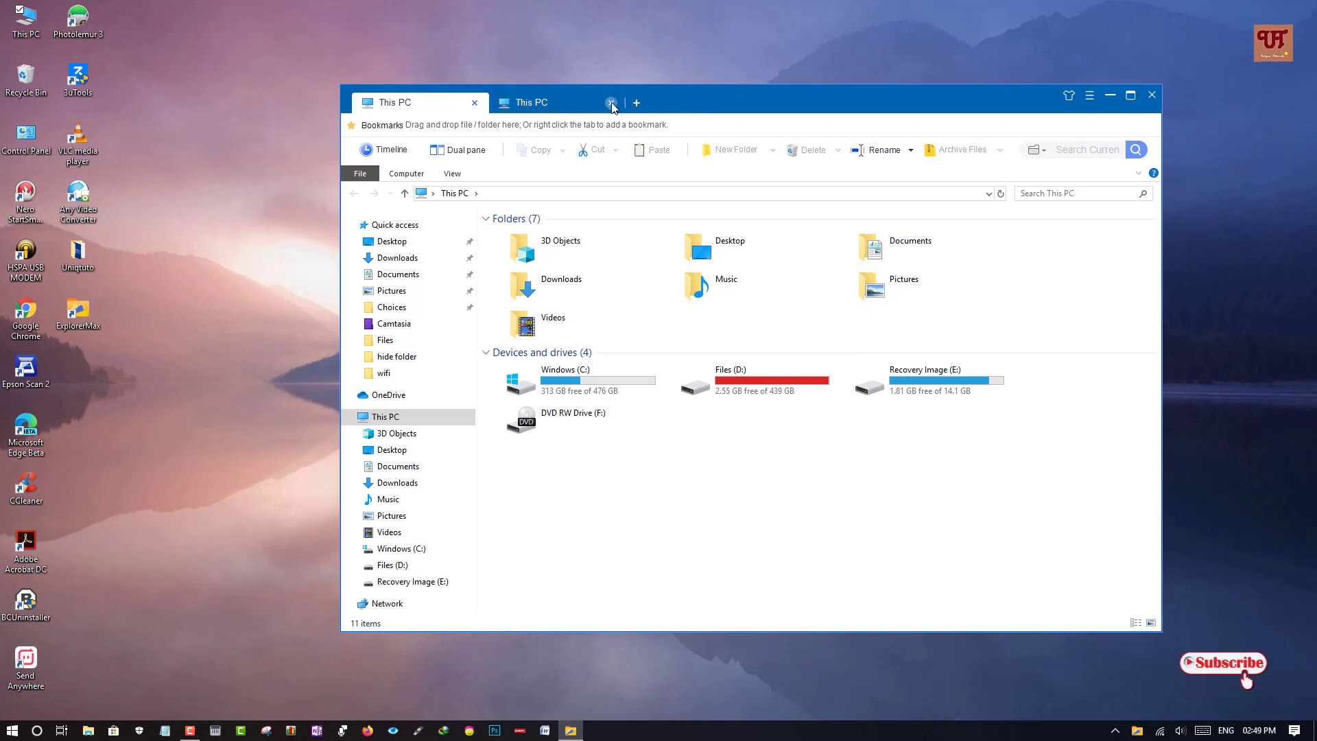
left_click(611, 103)
left_click_drag(583, 92, 537, 88)
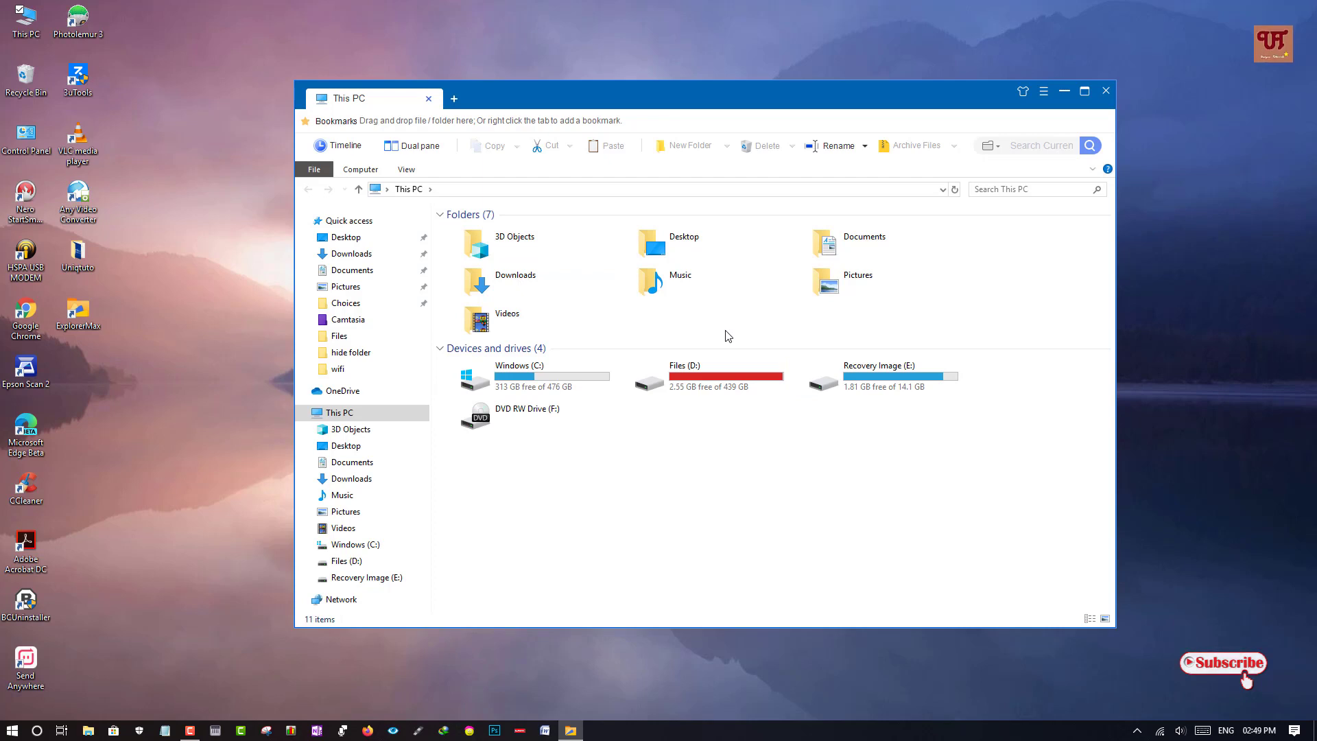
left_click_drag(763, 96, 795, 91)
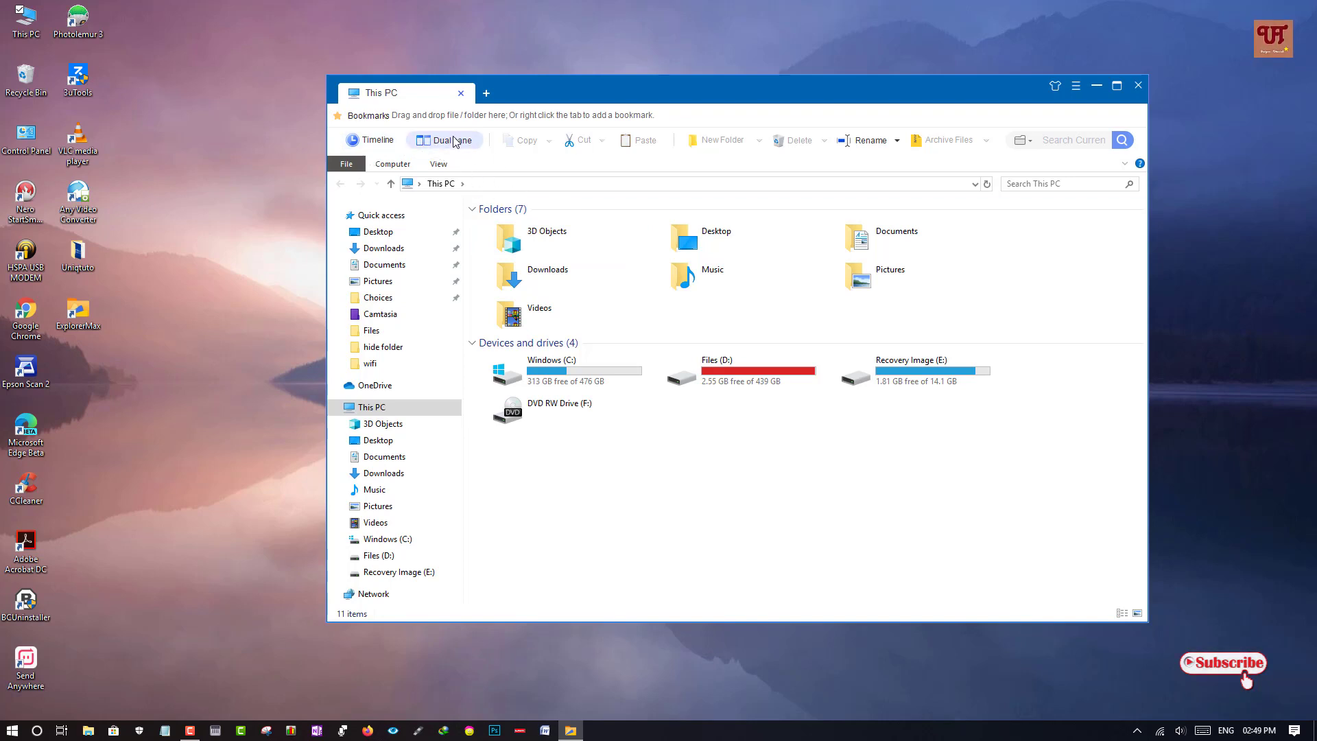
Switch to dual-pane view, showing a Windows (C:) tab with two side-by-side panes.
left_click(452, 139)
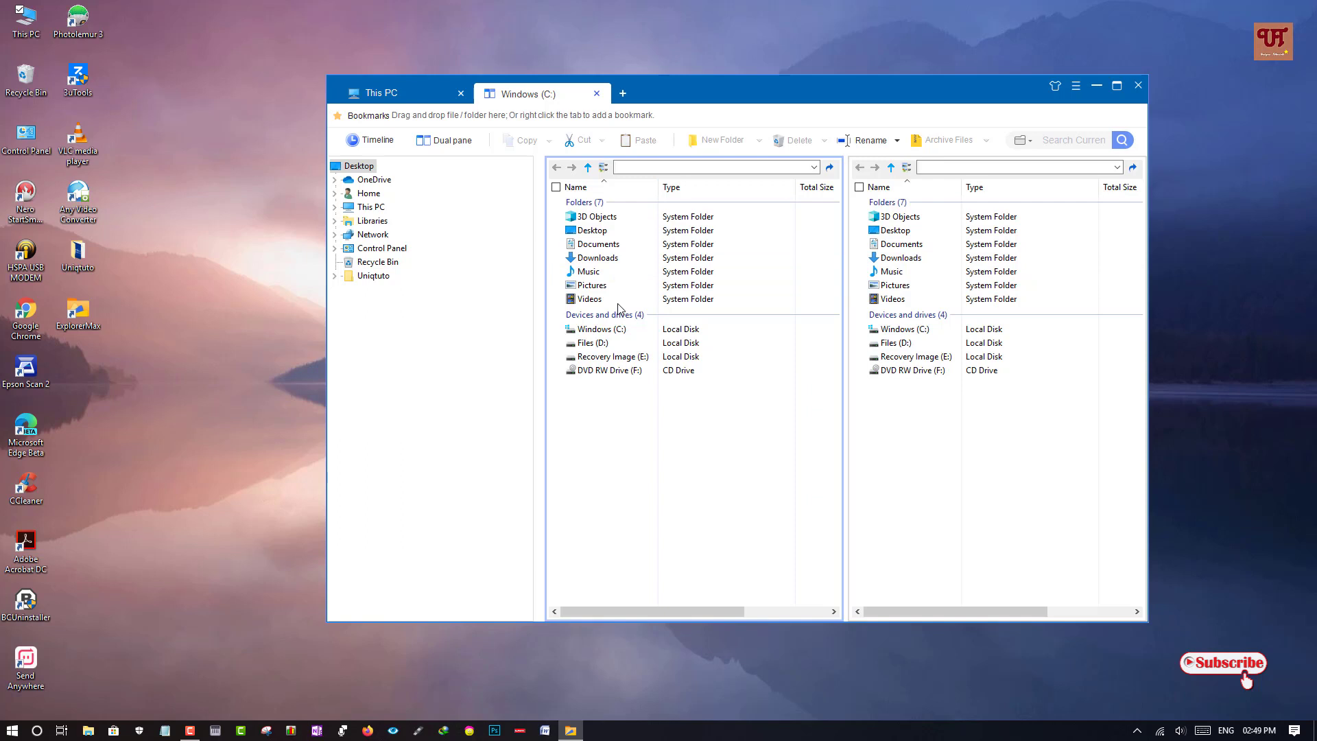
left_click_drag(690, 99, 619, 90)
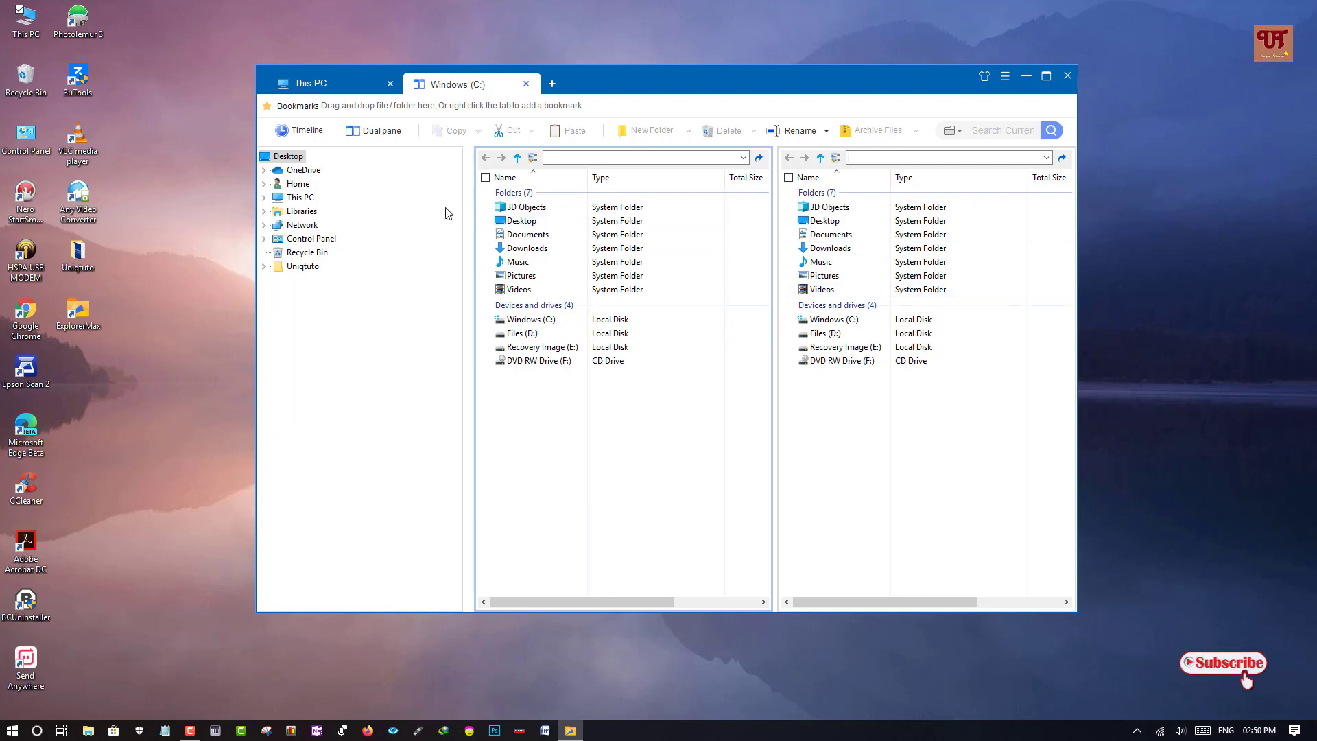
Close the Windows (C:) tab, view the Timeline of recent items, then close the Timeline tab.
left_click(526, 84)
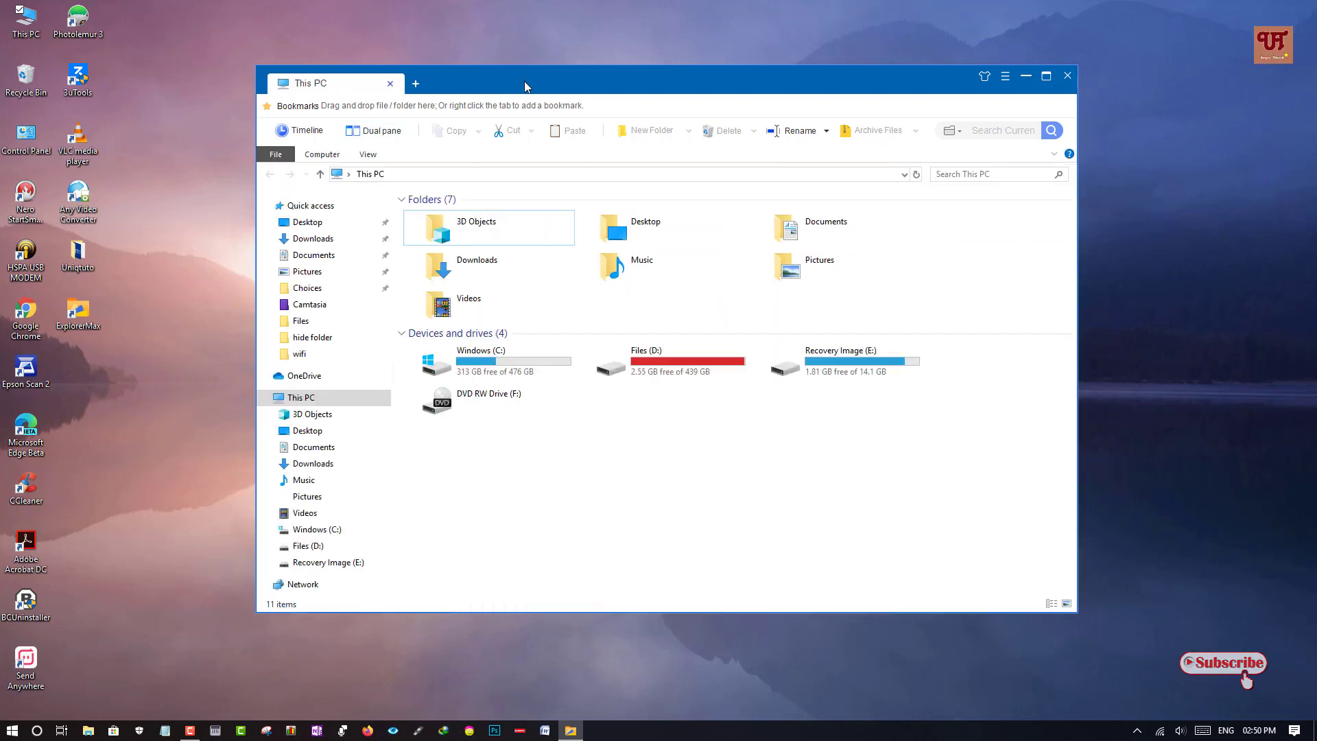
left_click(299, 130)
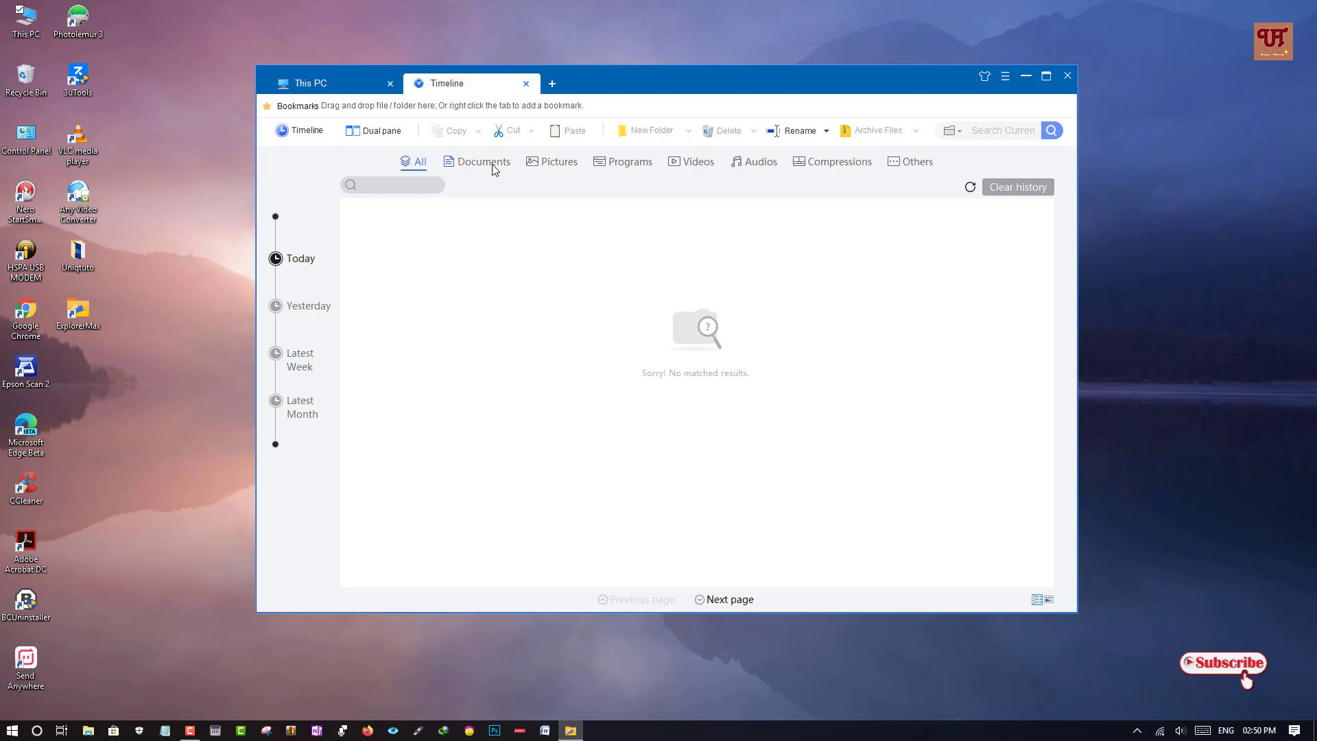
left_click(526, 84)
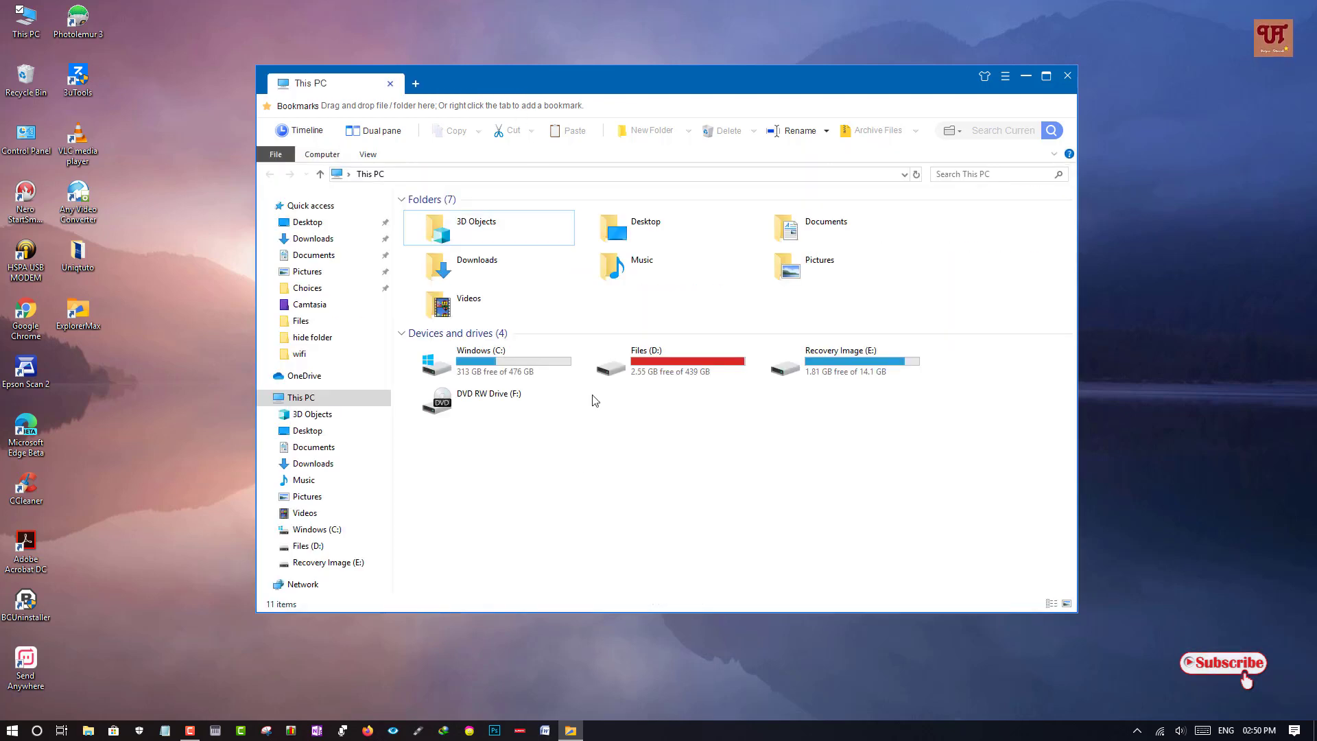
left_click_drag(564, 87, 608, 95)
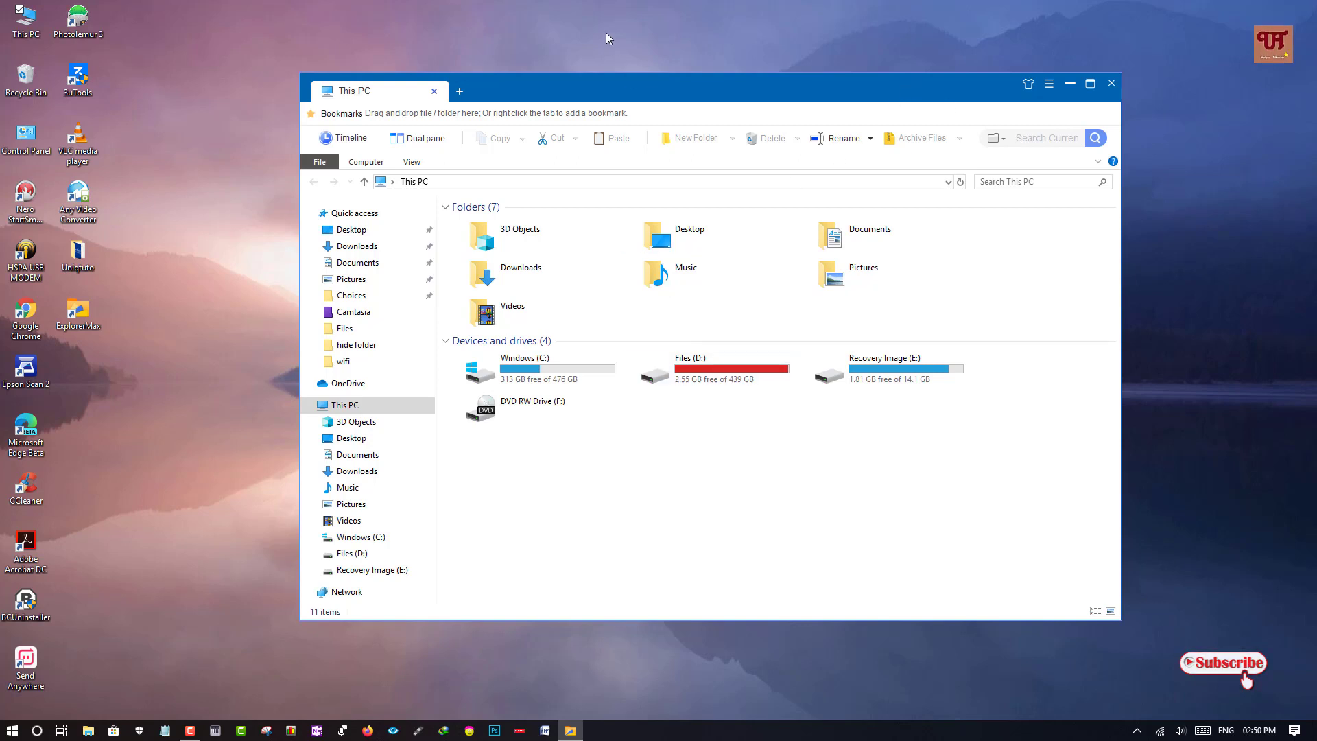
left_click_drag(594, 80, 570, 93)
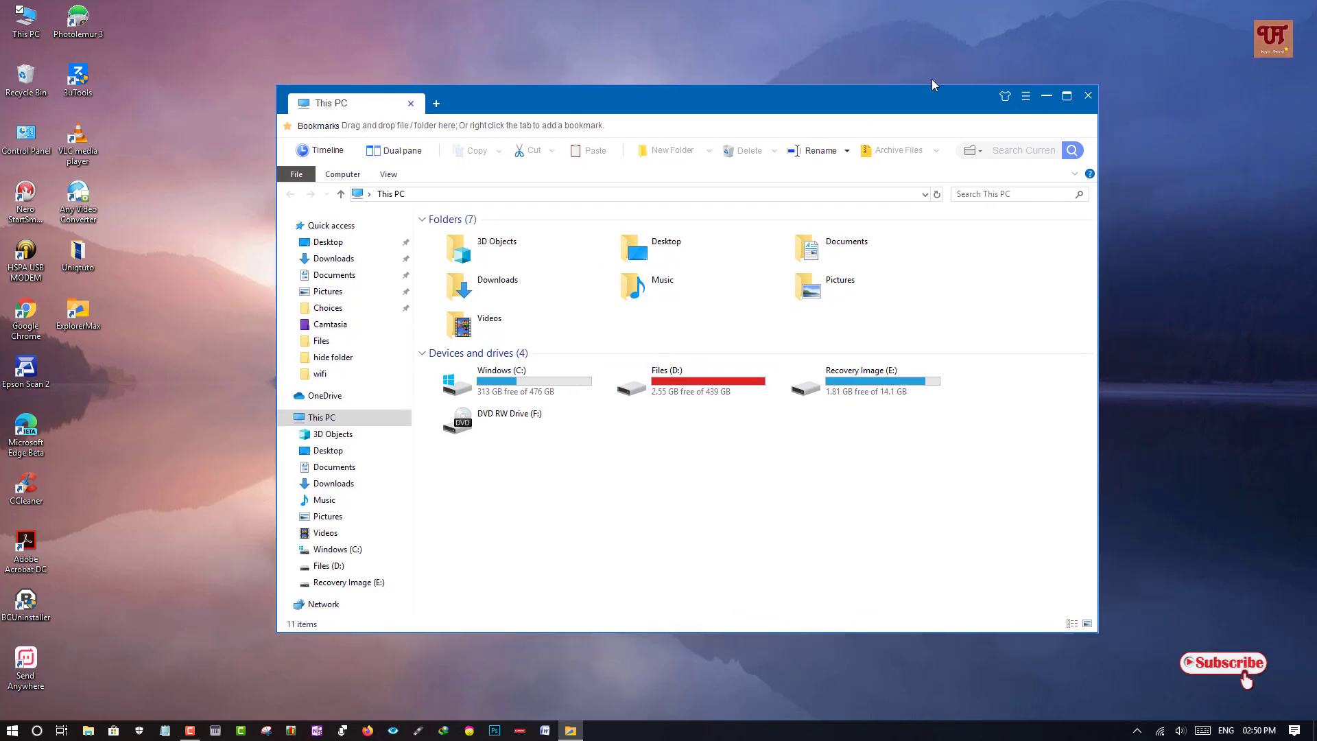
left_click(1026, 96)
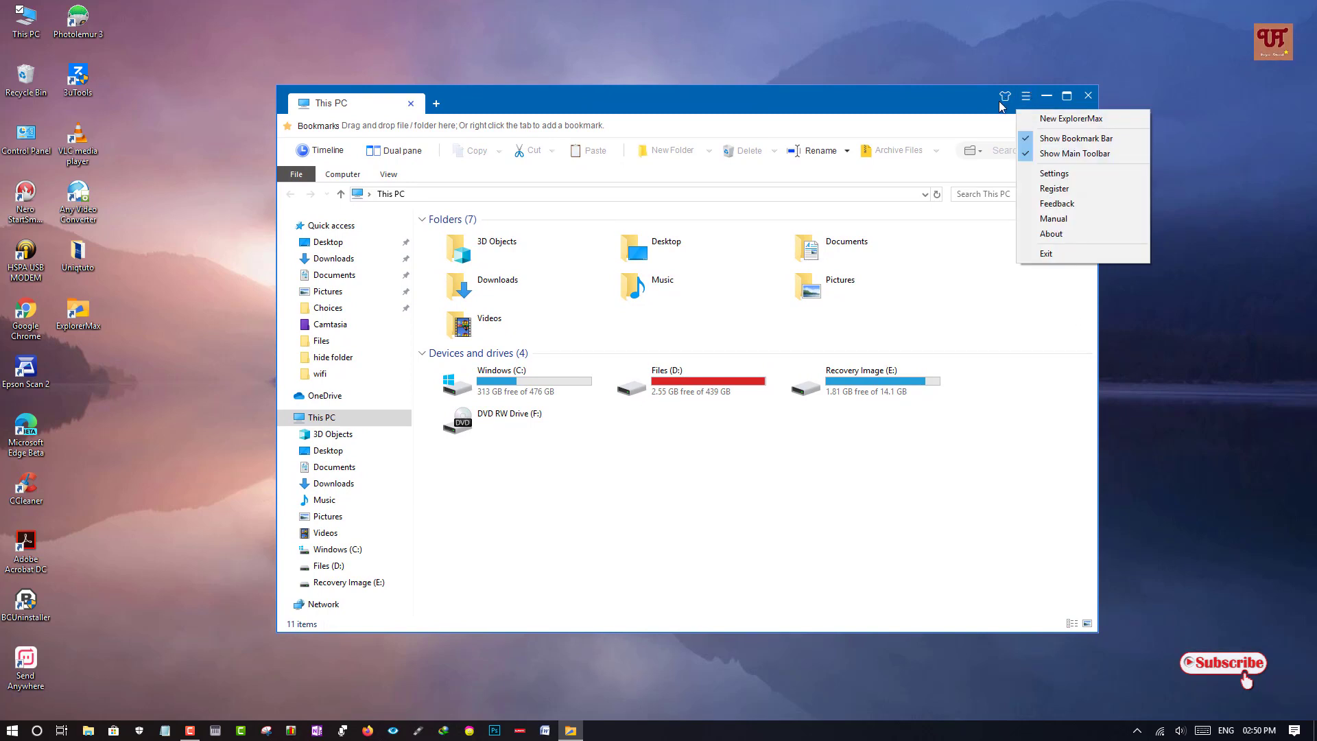
left_click(1003, 98)
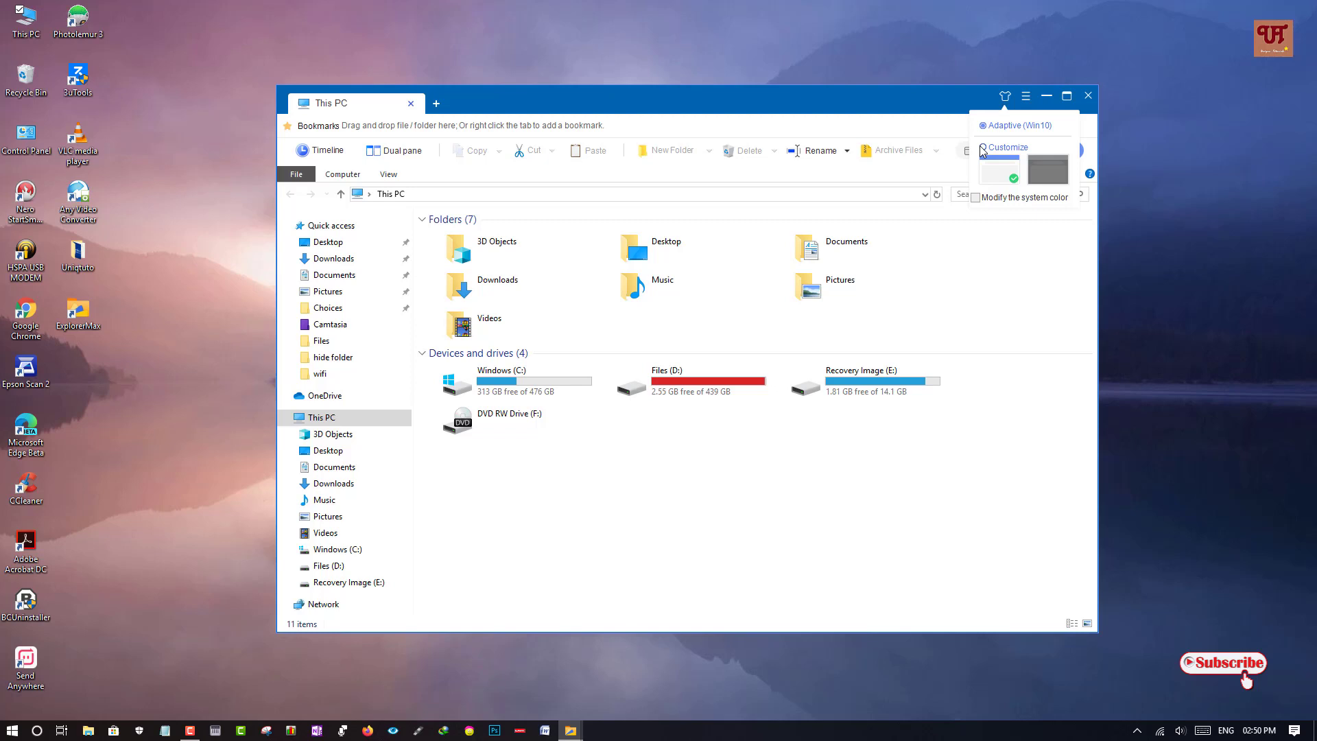
left_click(984, 148)
left_click(1026, 170)
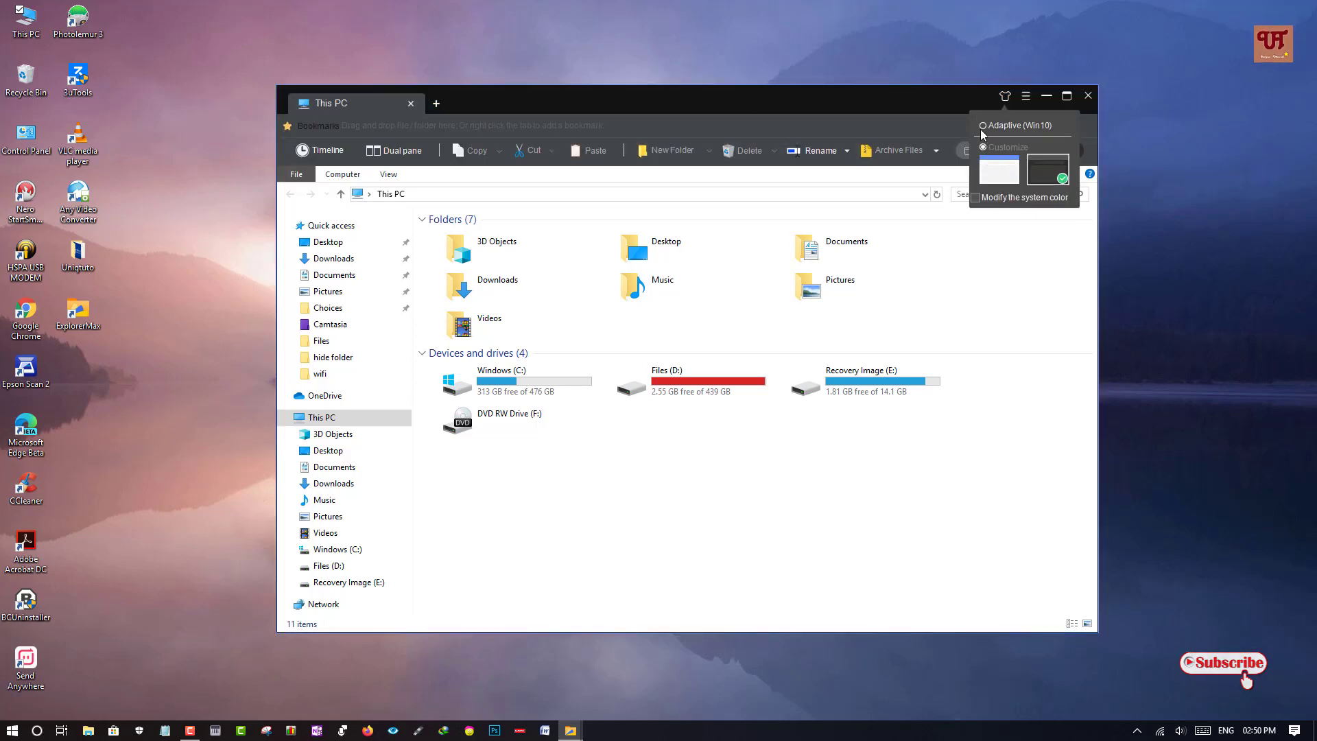
left_click(997, 171)
left_click(982, 127)
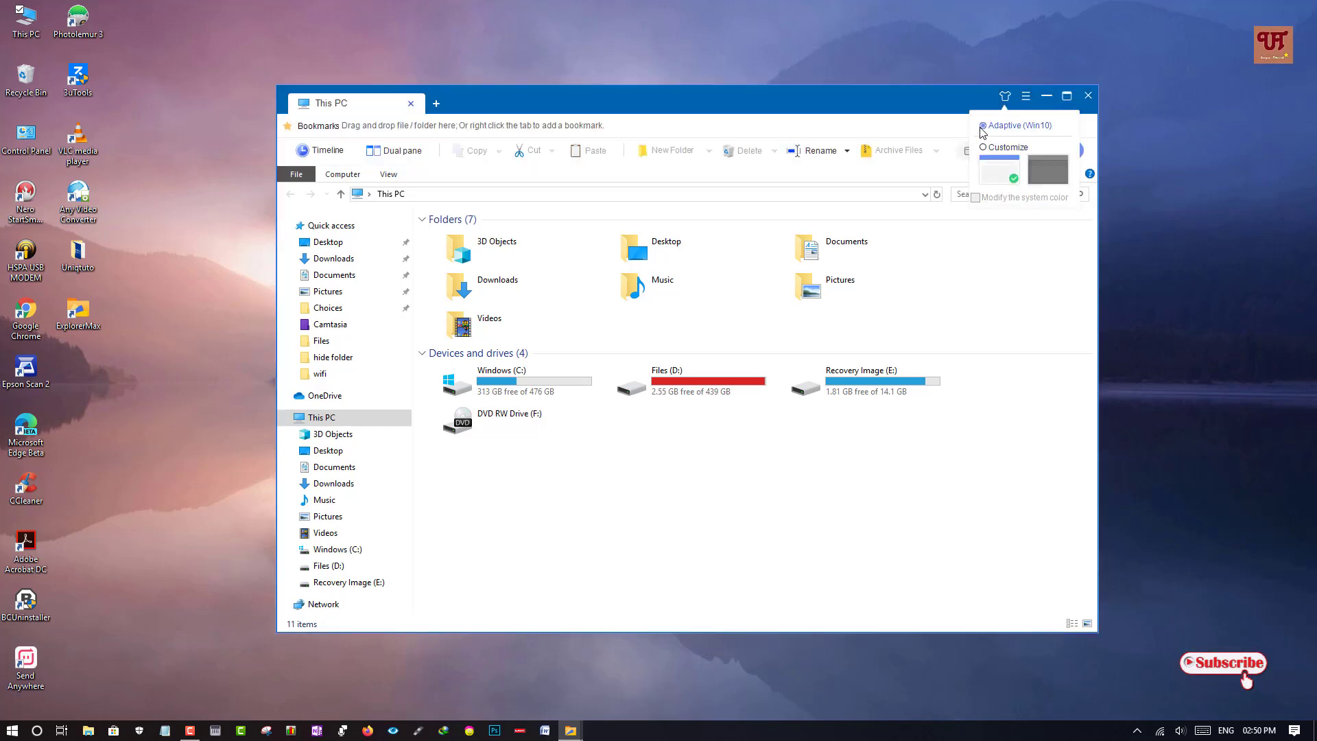
left_click(933, 99)
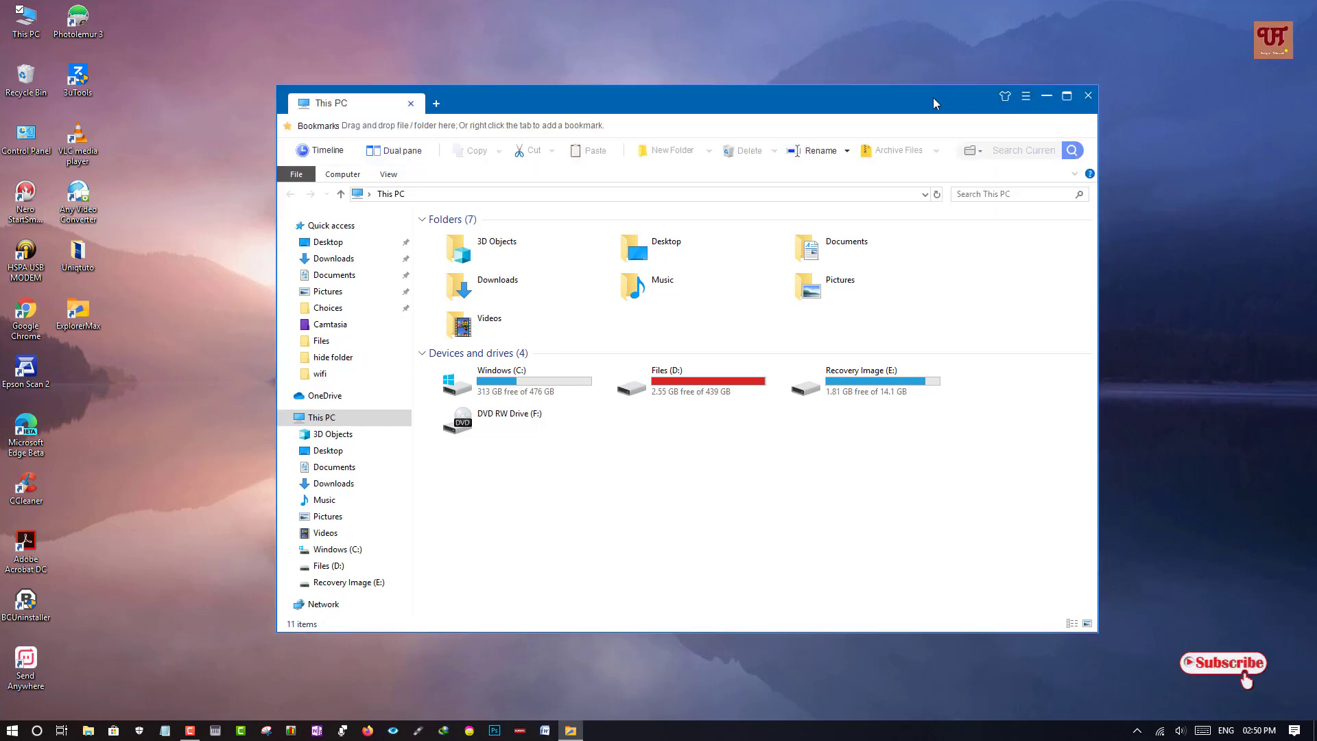
left_click_drag(934, 98, 941, 132)
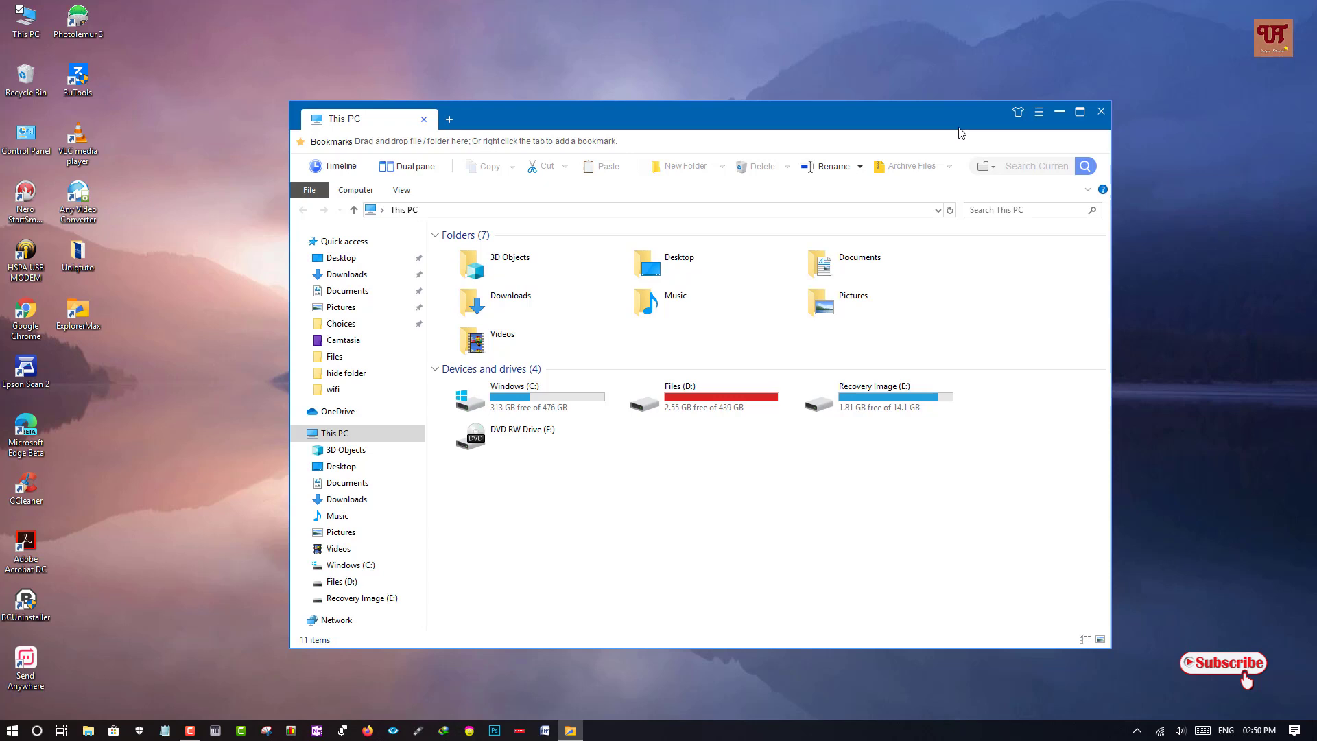
Open ExplorerMax Settings from the main menu.
left_click(1039, 117)
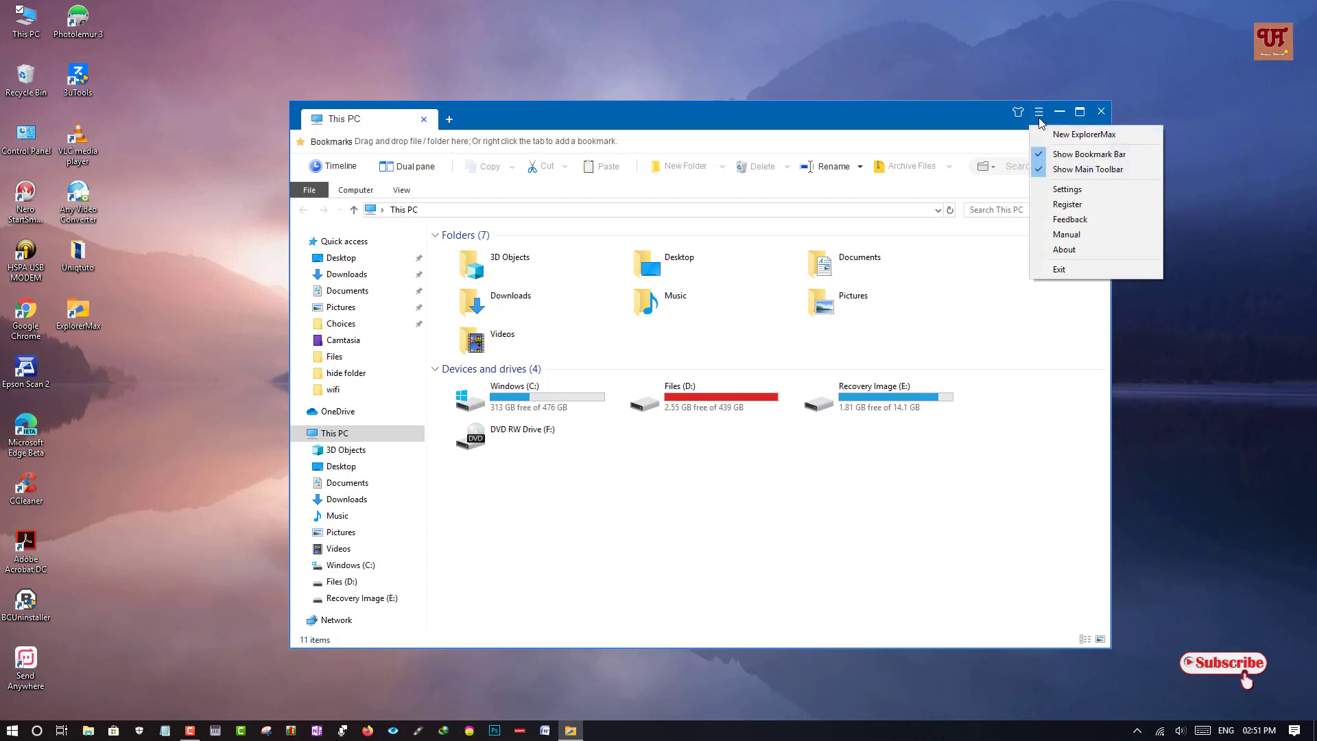
left_click(1067, 191)
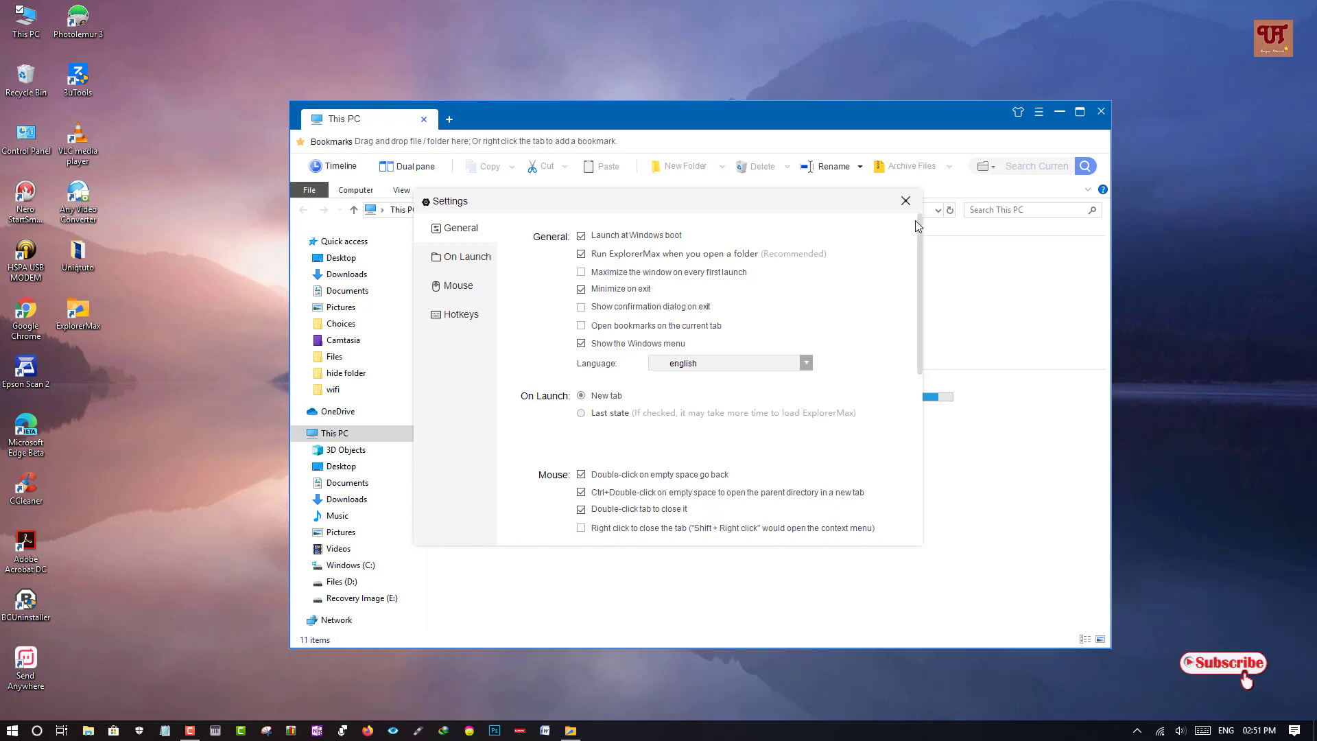
left_click_drag(859, 201, 866, 217)
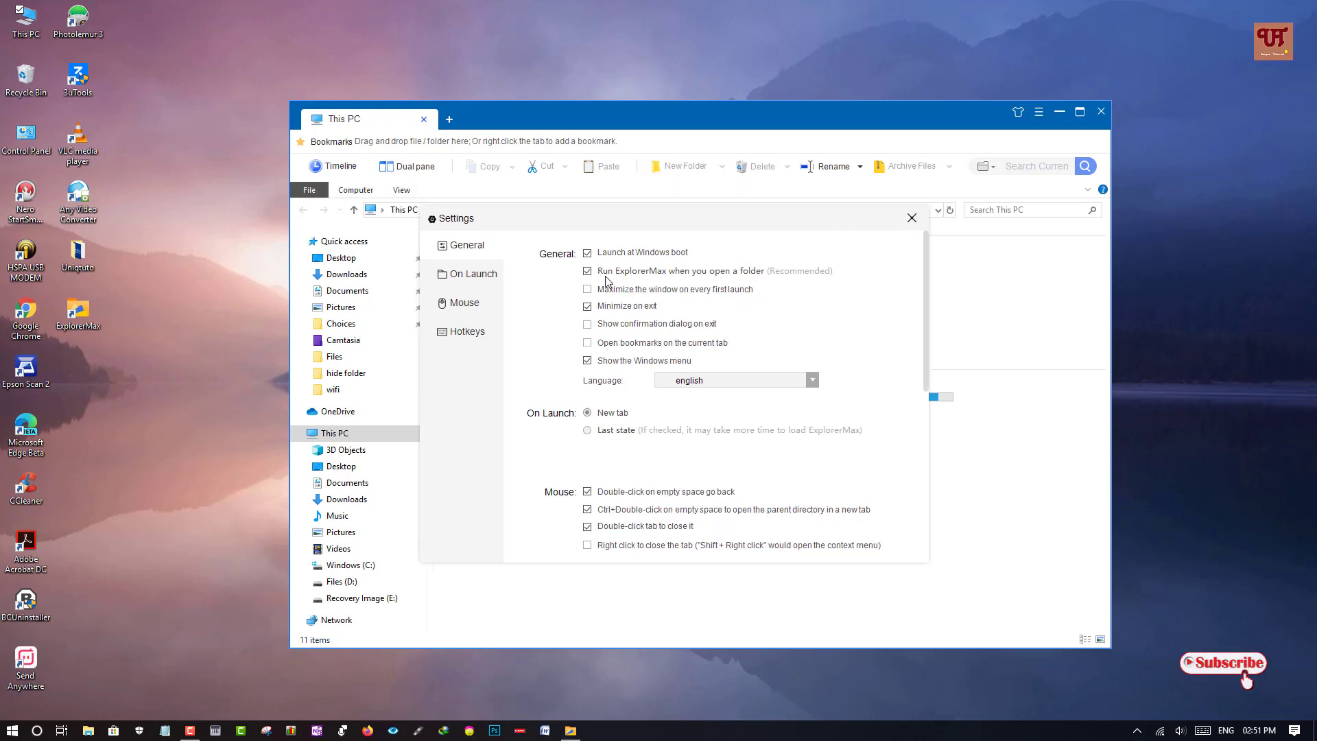
Turn off Launch at Windows boot, keeping Run ExplorerMax and Minimize on exit enabled, and show hidden tray icons.
left_click(587, 252)
left_click(587, 271)
left_click(762, 414)
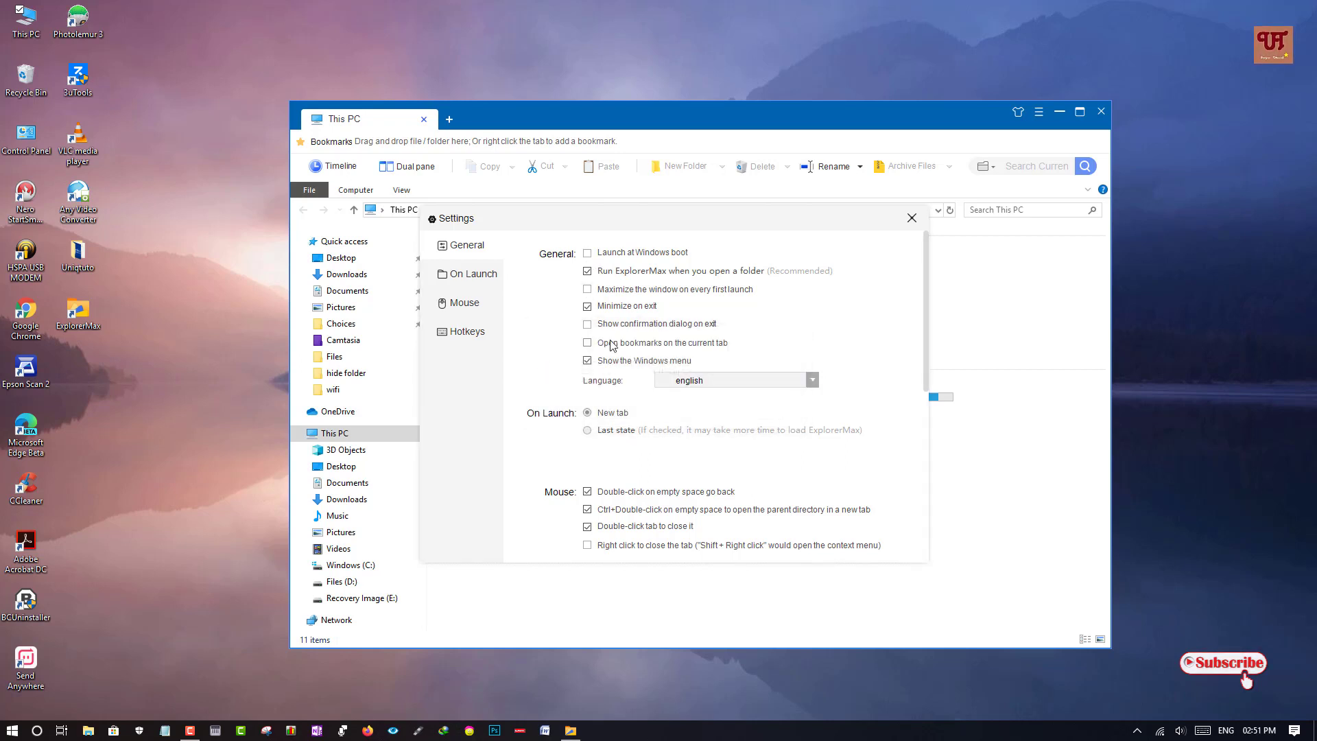
left_click(587, 270)
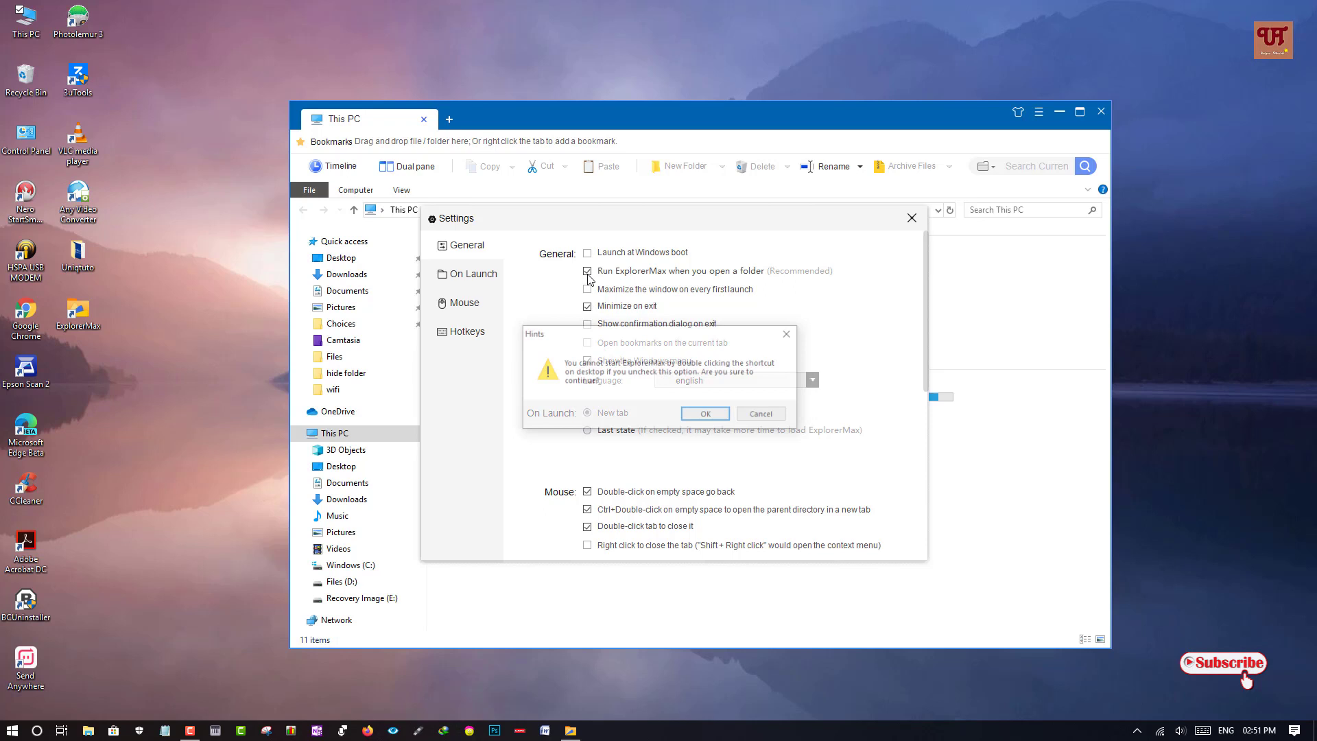
left_click(762, 414)
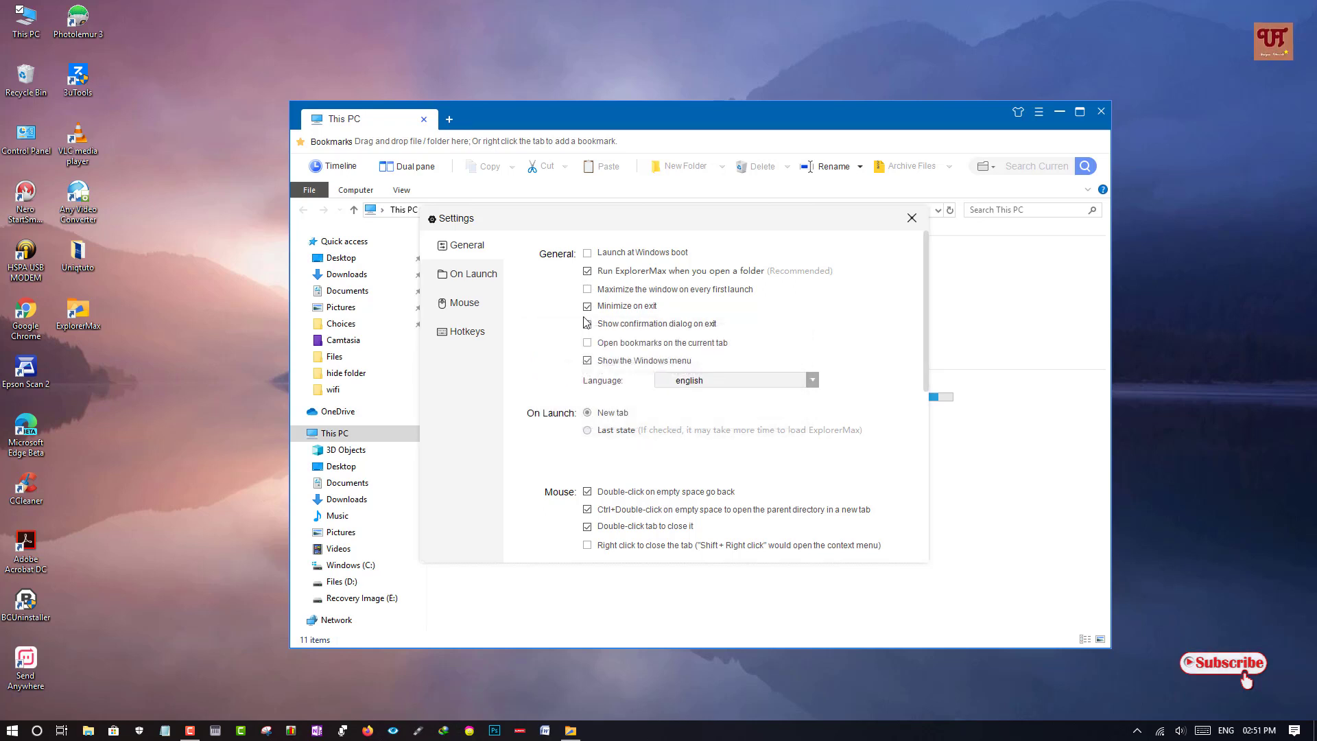
left_click(587, 306)
left_click(587, 306)
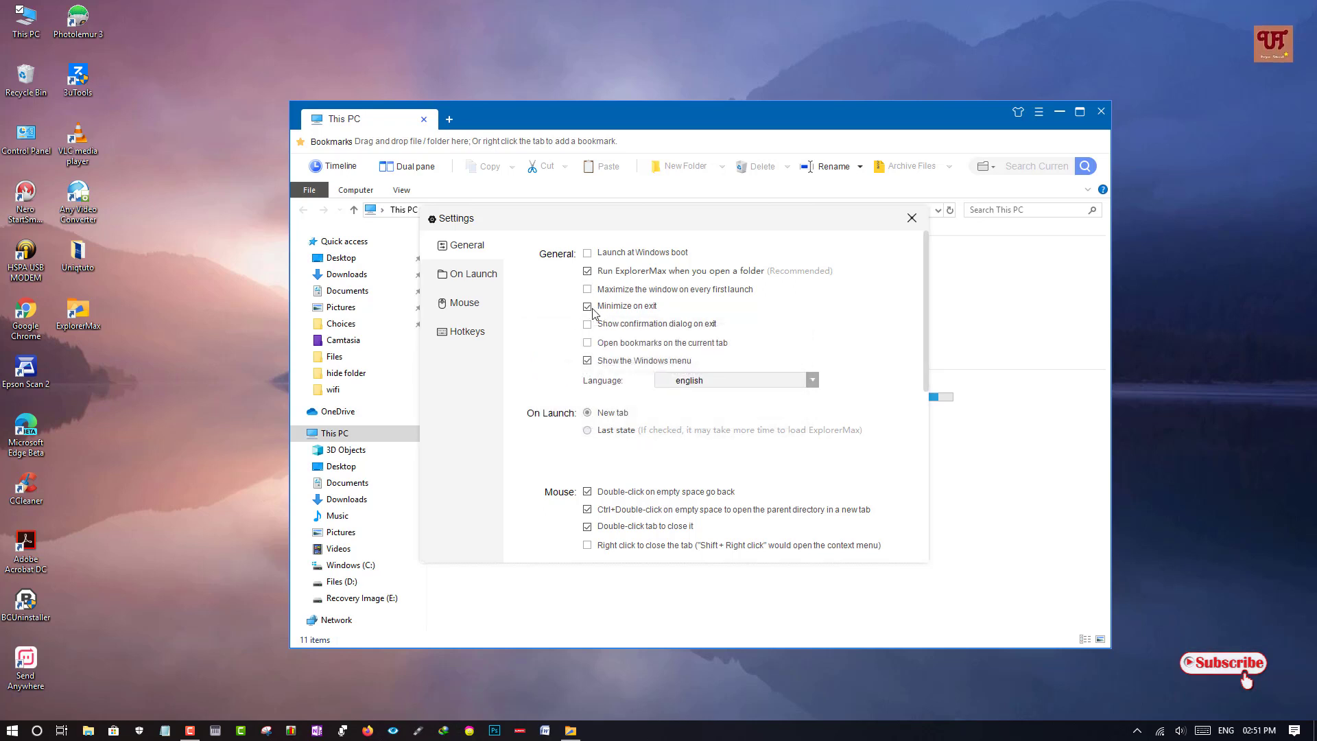
left_click(1136, 730)
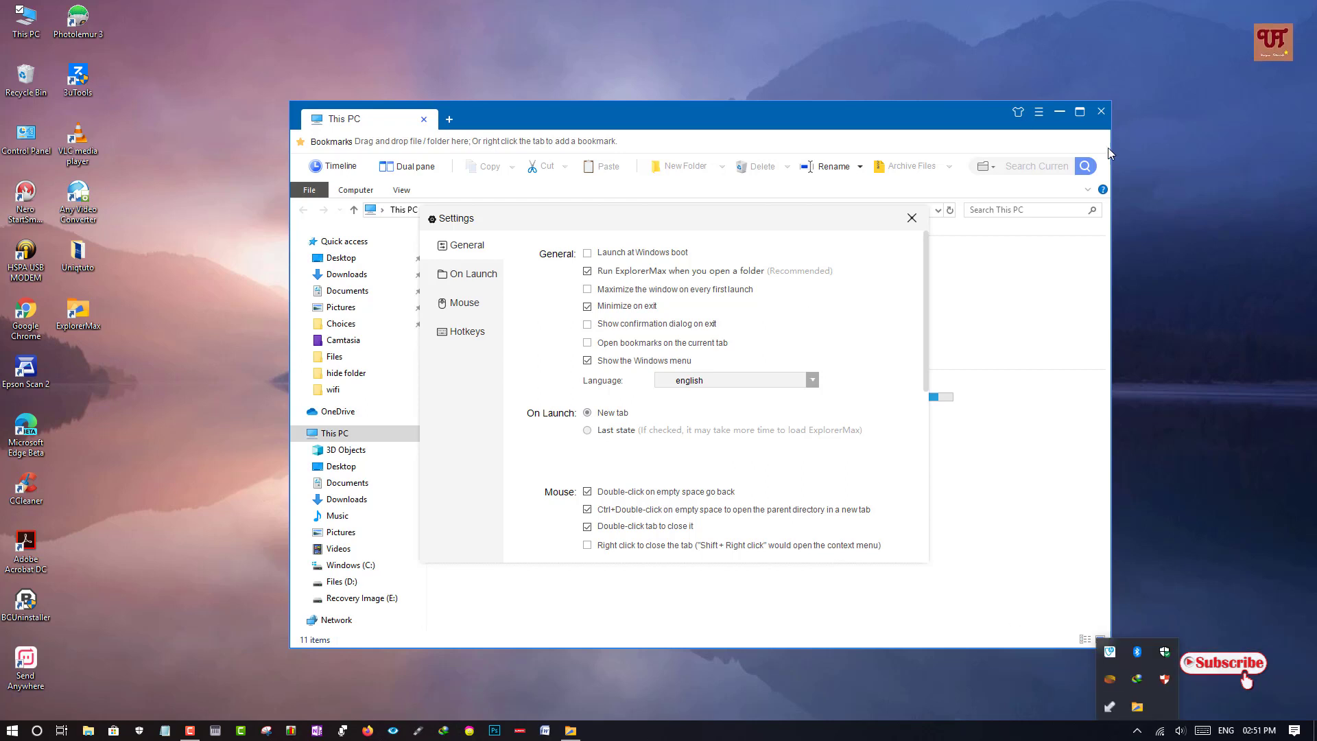
Exit ExplorerMax from its tray icon, close the tray panel, then select This PC.
right_click(1136, 706)
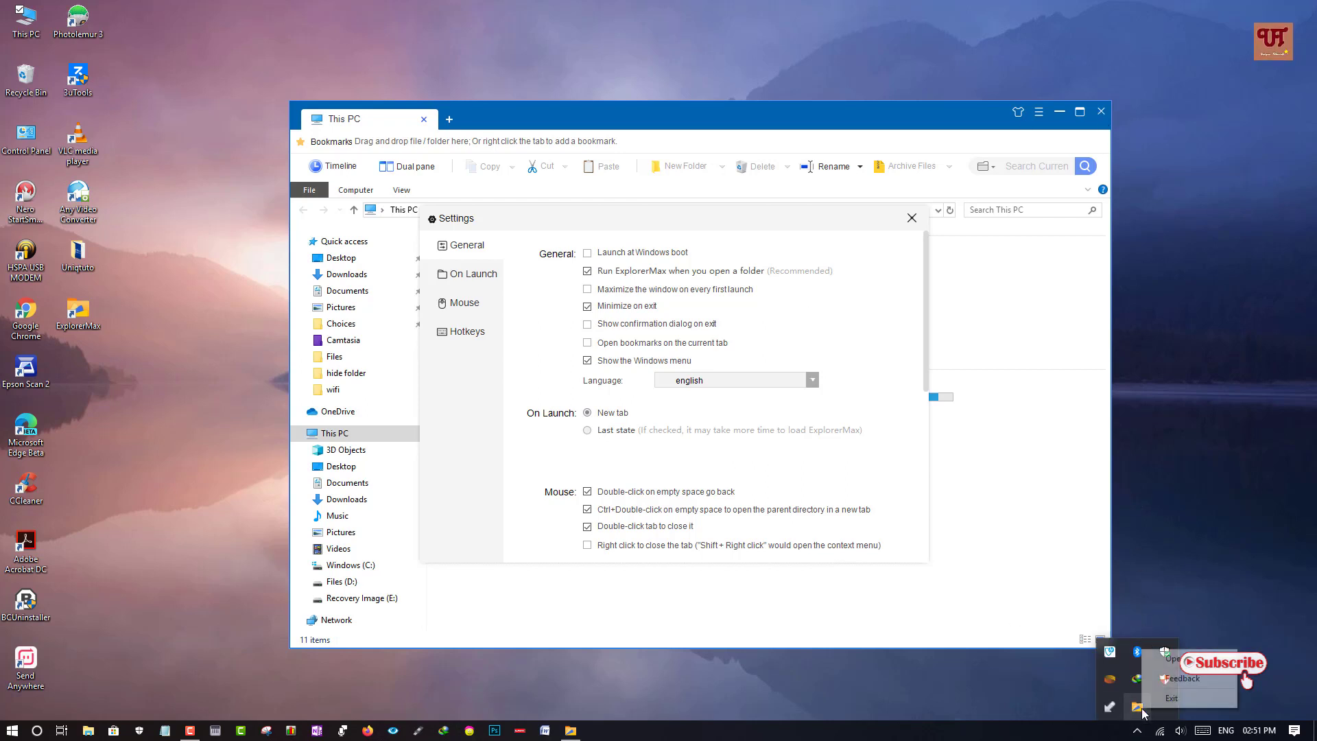
left_click(1166, 698)
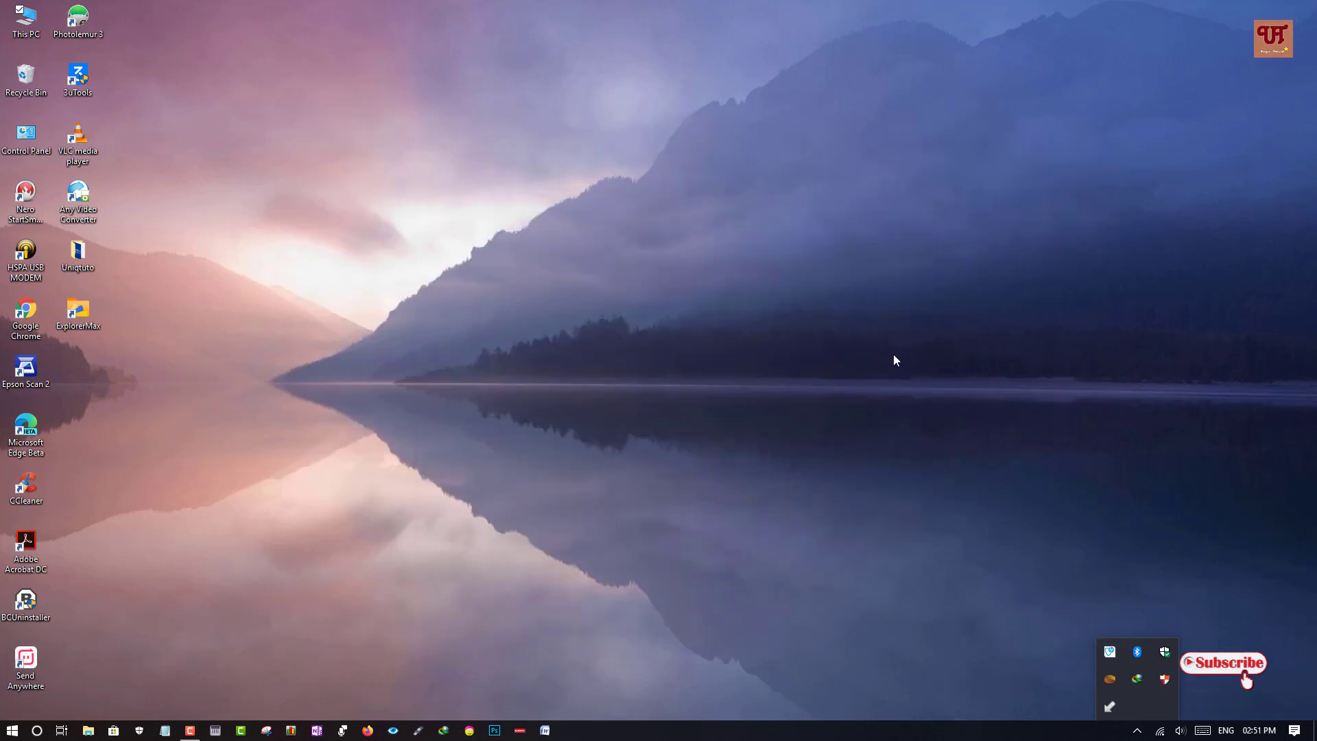
left_click(934, 481)
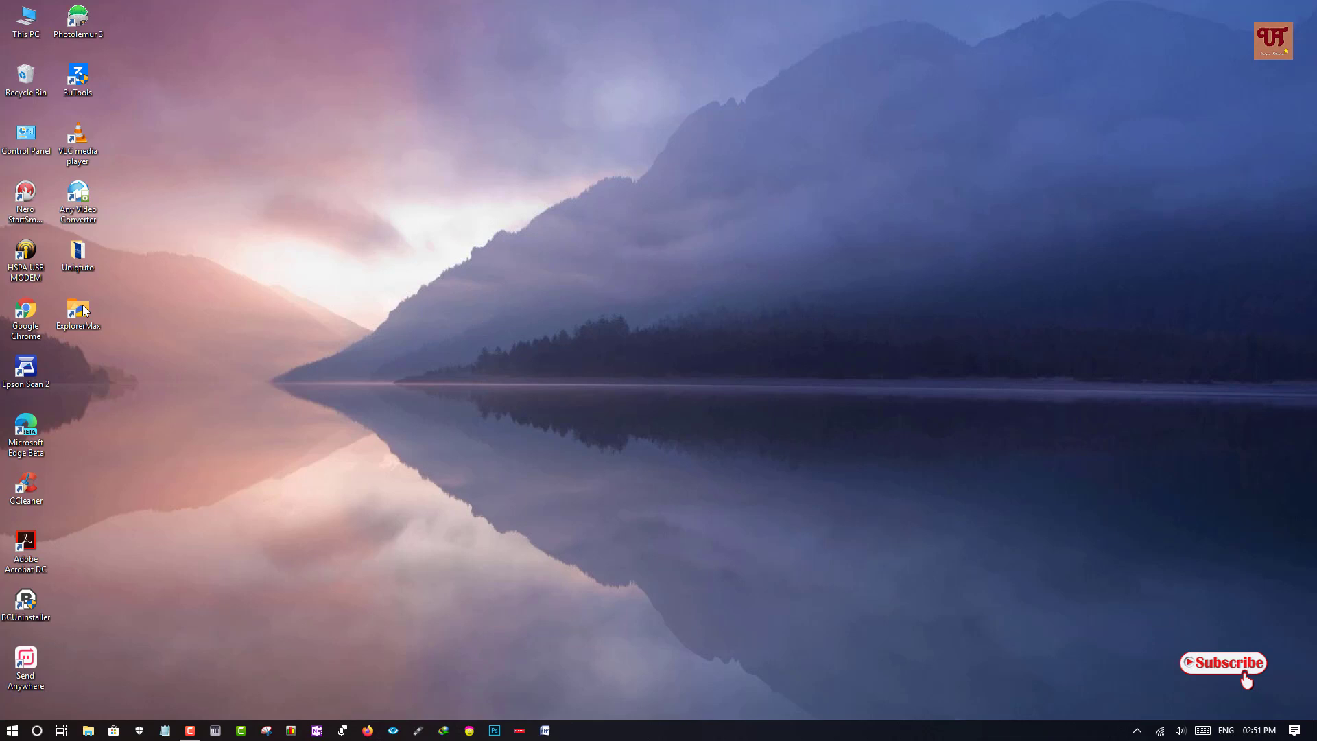
left_click(39, 34)
double_click(39, 35)
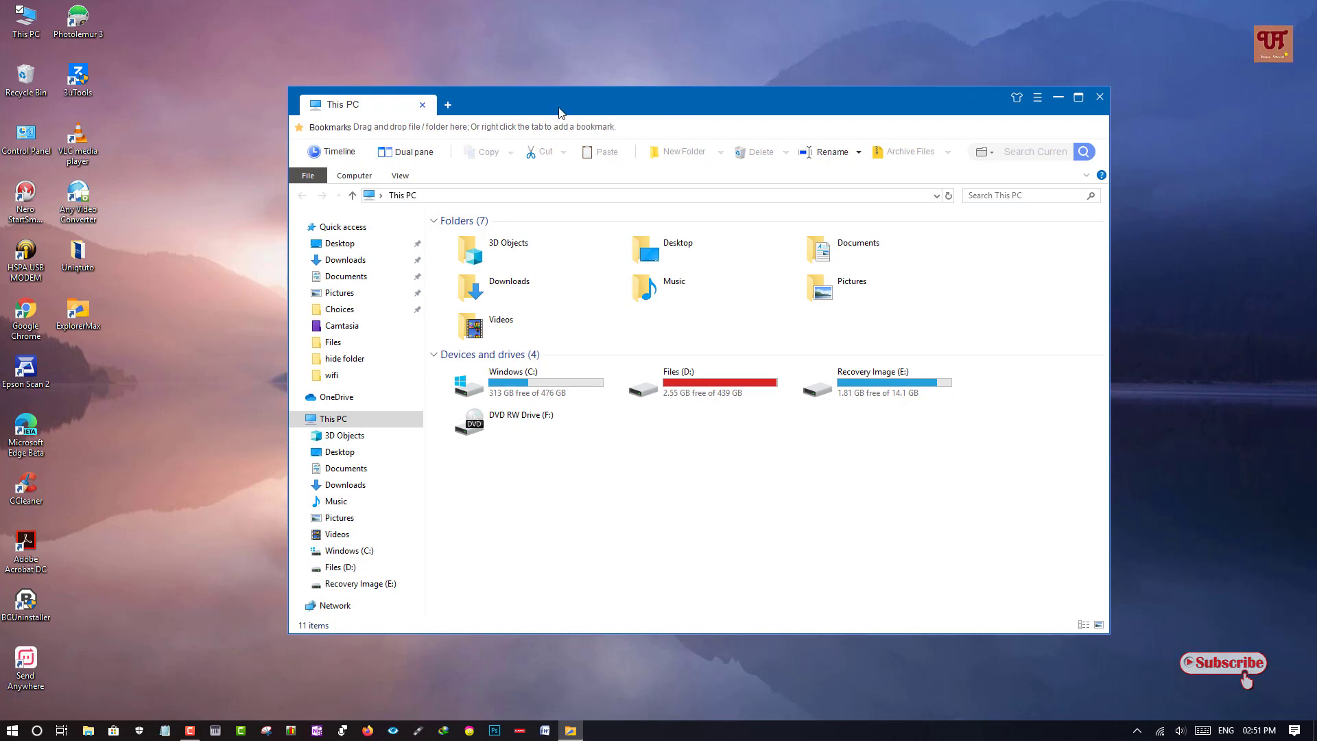
mouse_move(559, 112)
left_mouse_down()
mouse_move(453, 105)
mouse_move(563, 115)
left_mouse_up()
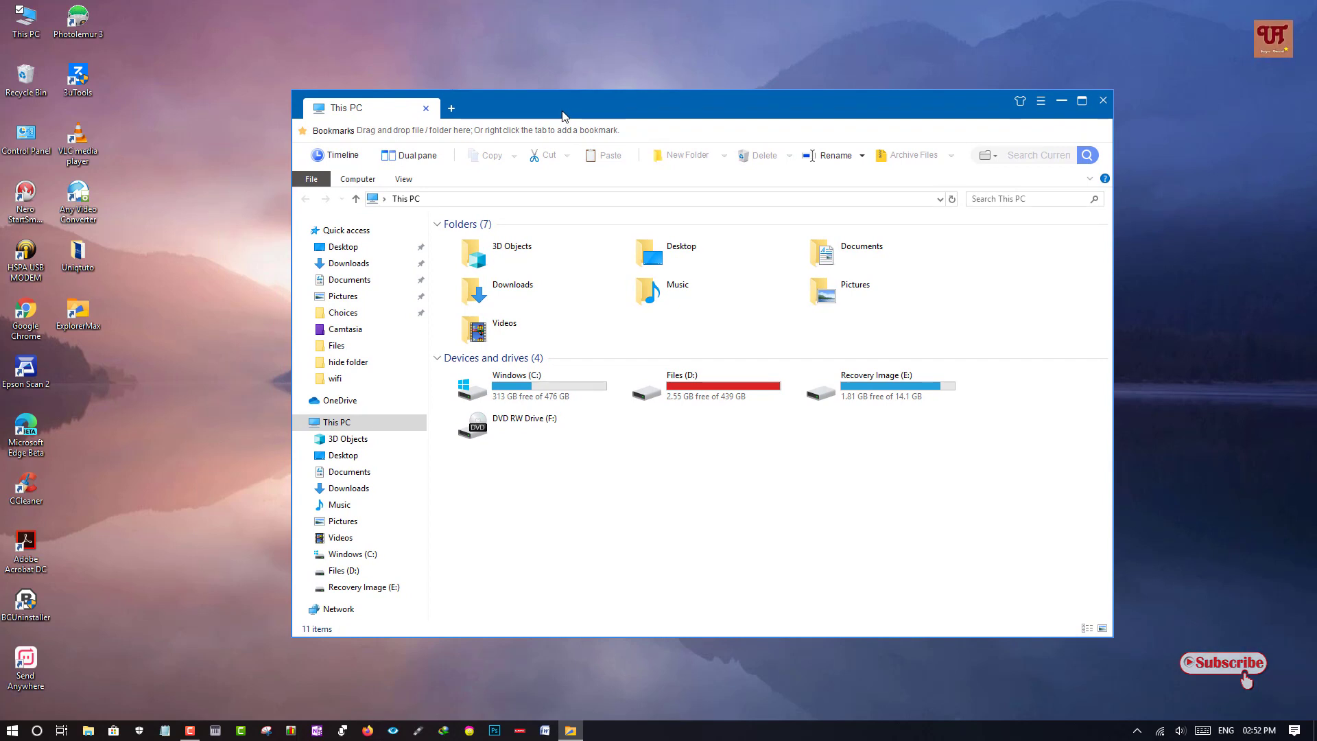
left_click_drag(565, 116, 547, 119)
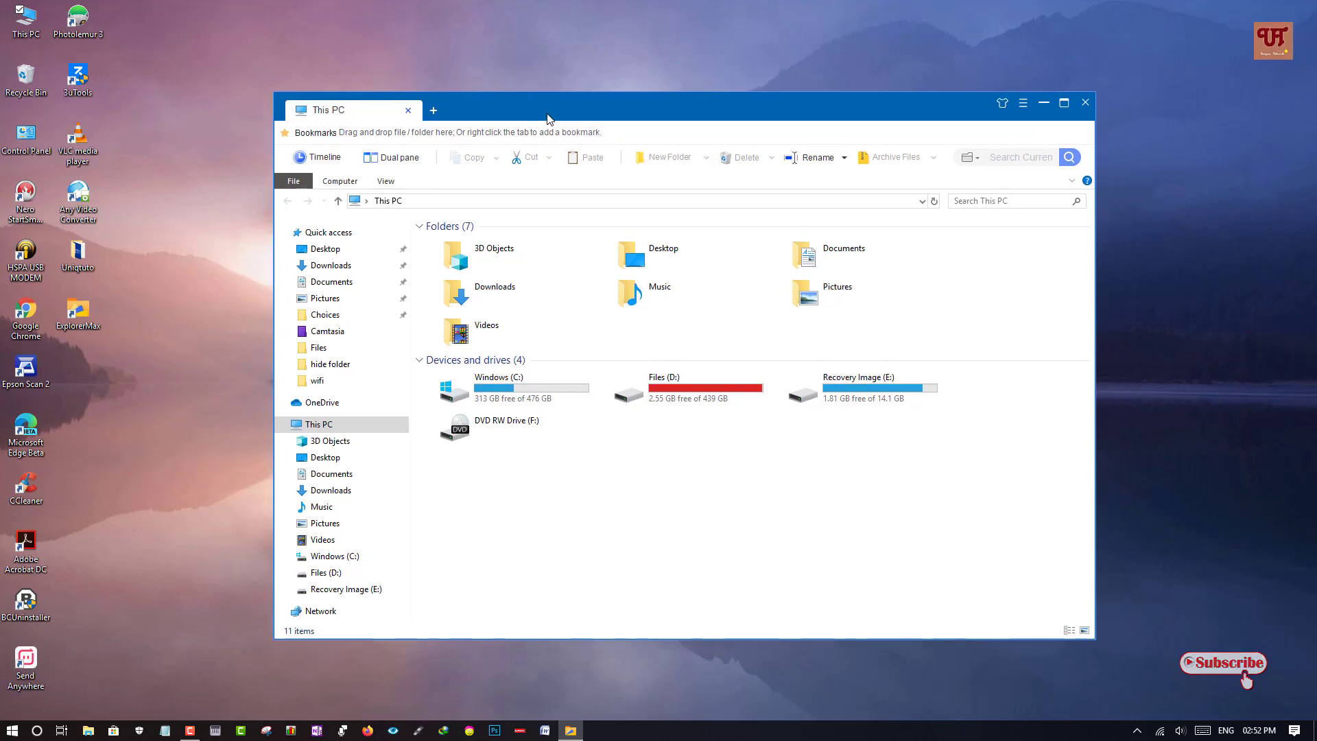
left_click_drag(548, 119, 556, 124)
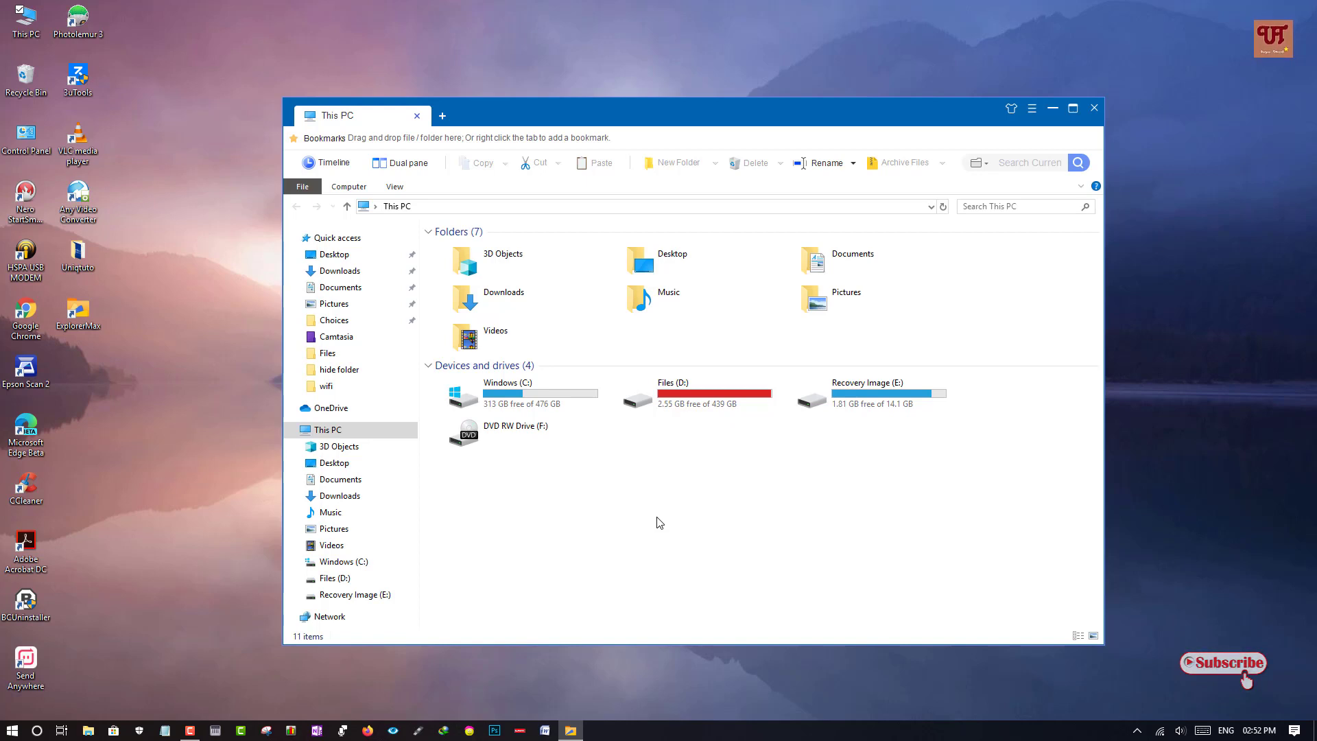
left_click(1097, 106)
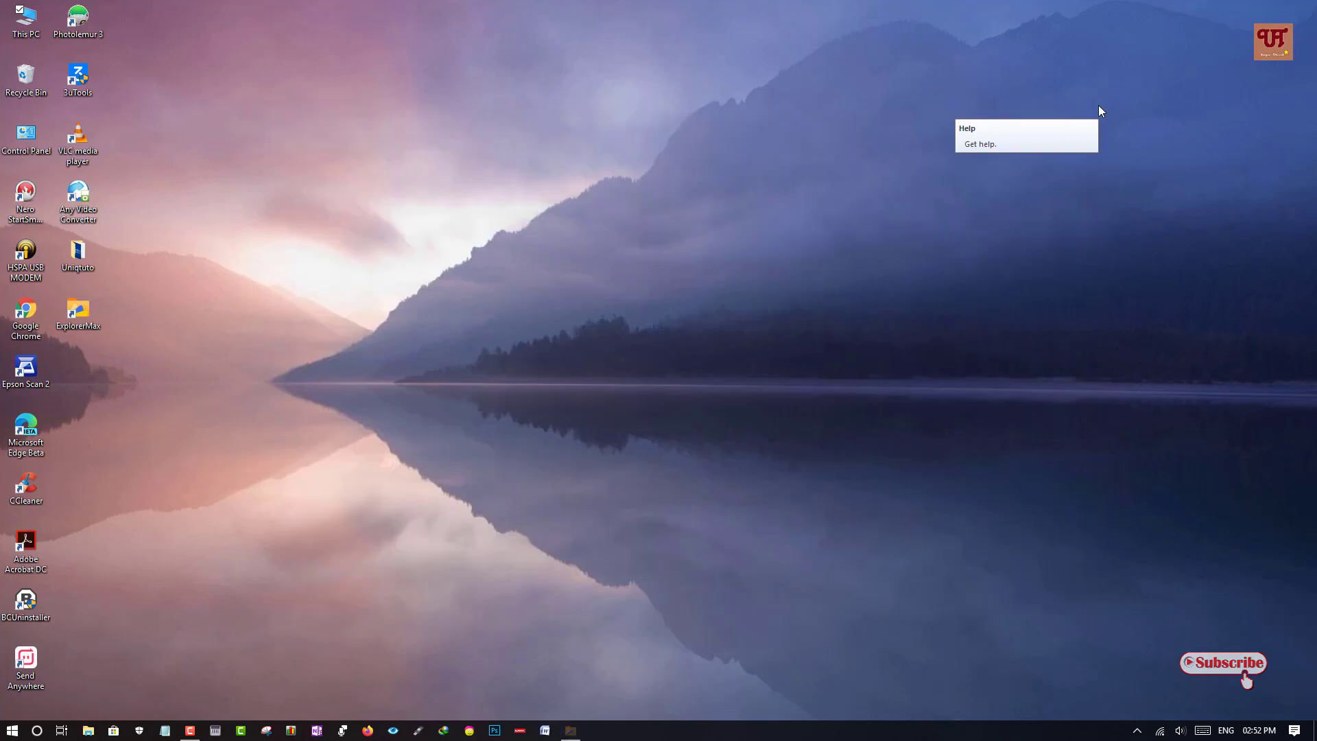